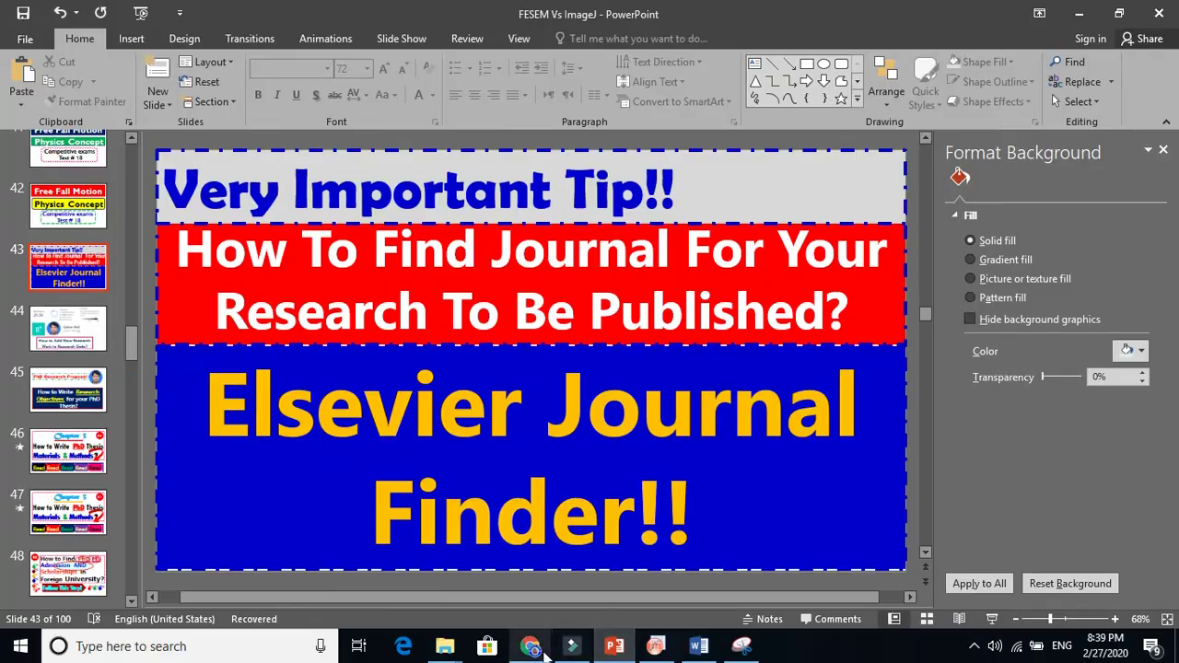
Step: Reopen the Elsevier JournalFinder page from the Google search results
left_click(530, 646)
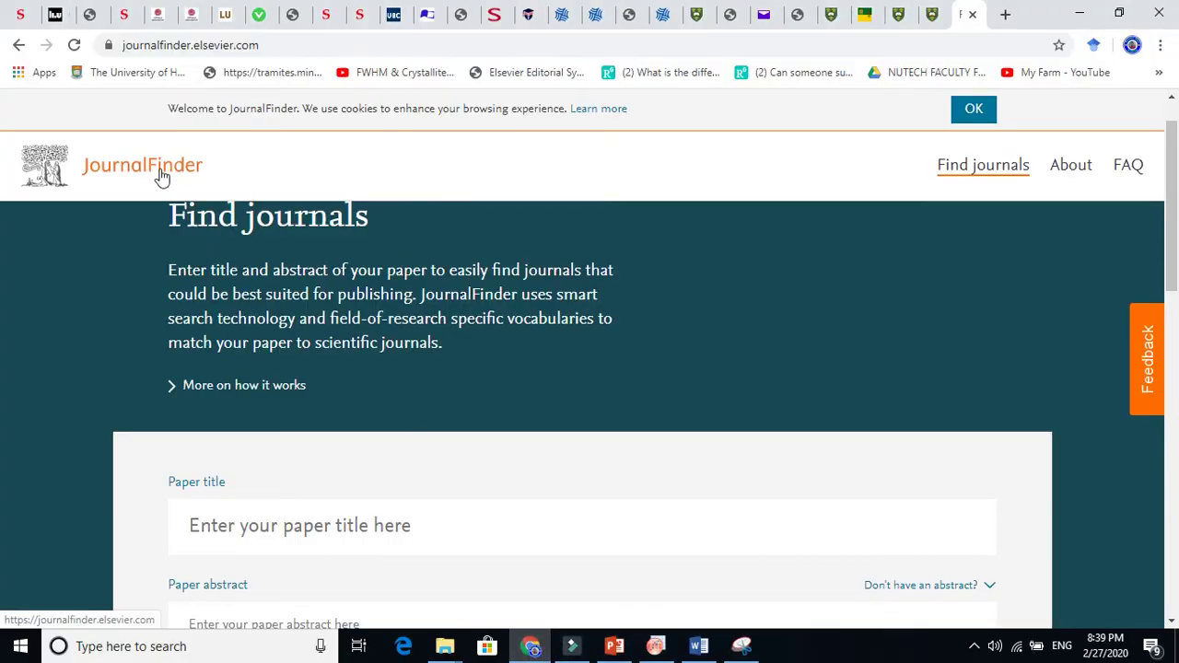
left_click(18, 45)
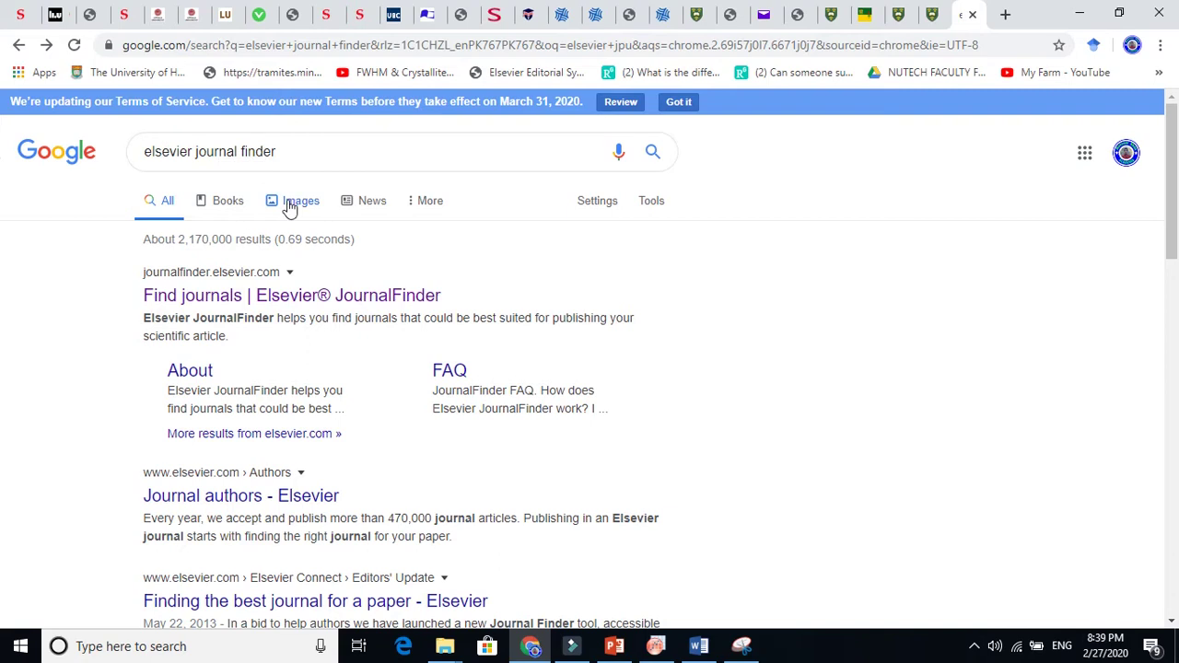
left_click(201, 299)
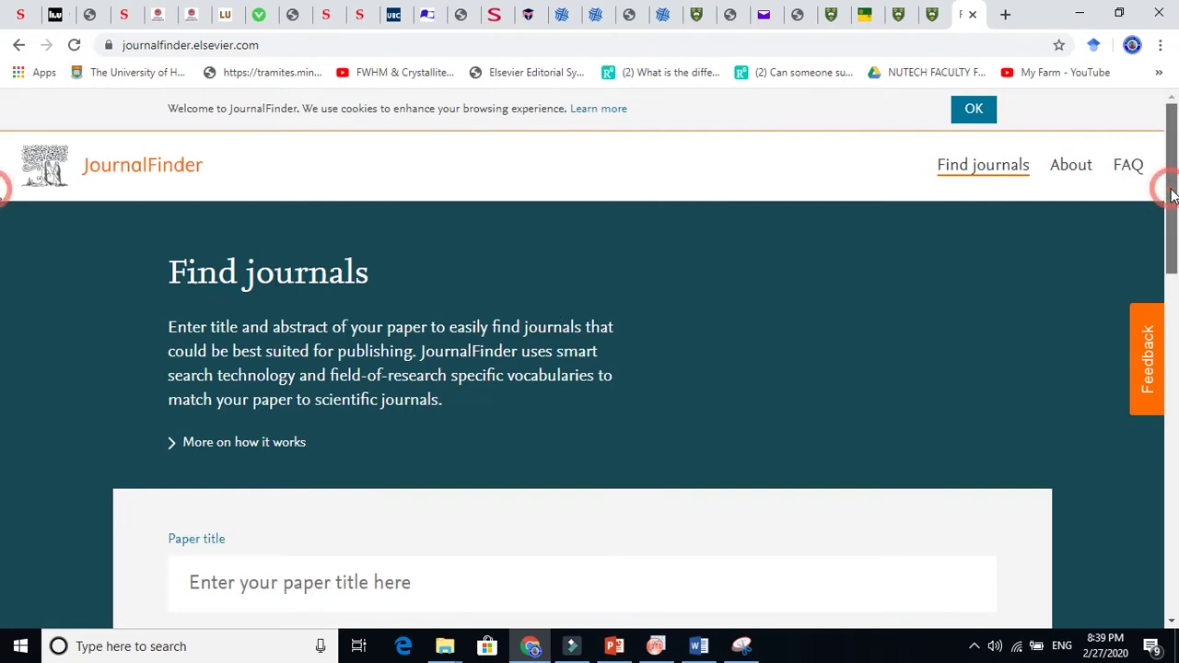
Step: Review the empty find-journals form, then bring up the silver nanowire manuscript in Word
left_click_drag(1173, 196, 1175, 280)
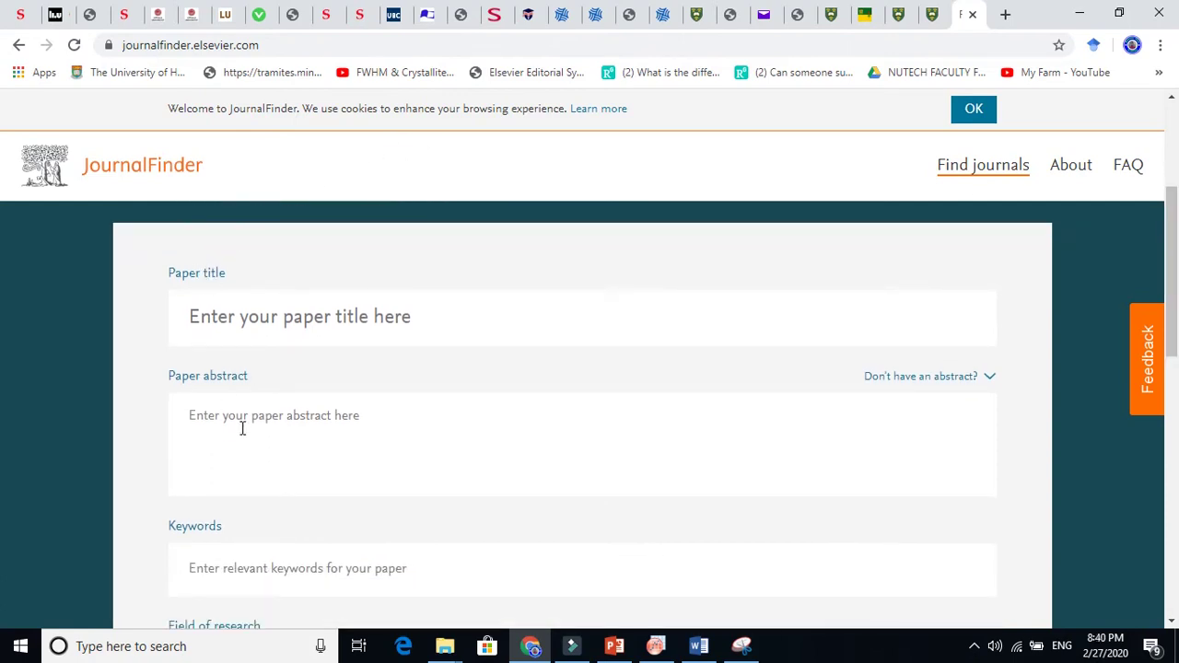
left_click_drag(1172, 297, 1176, 359)
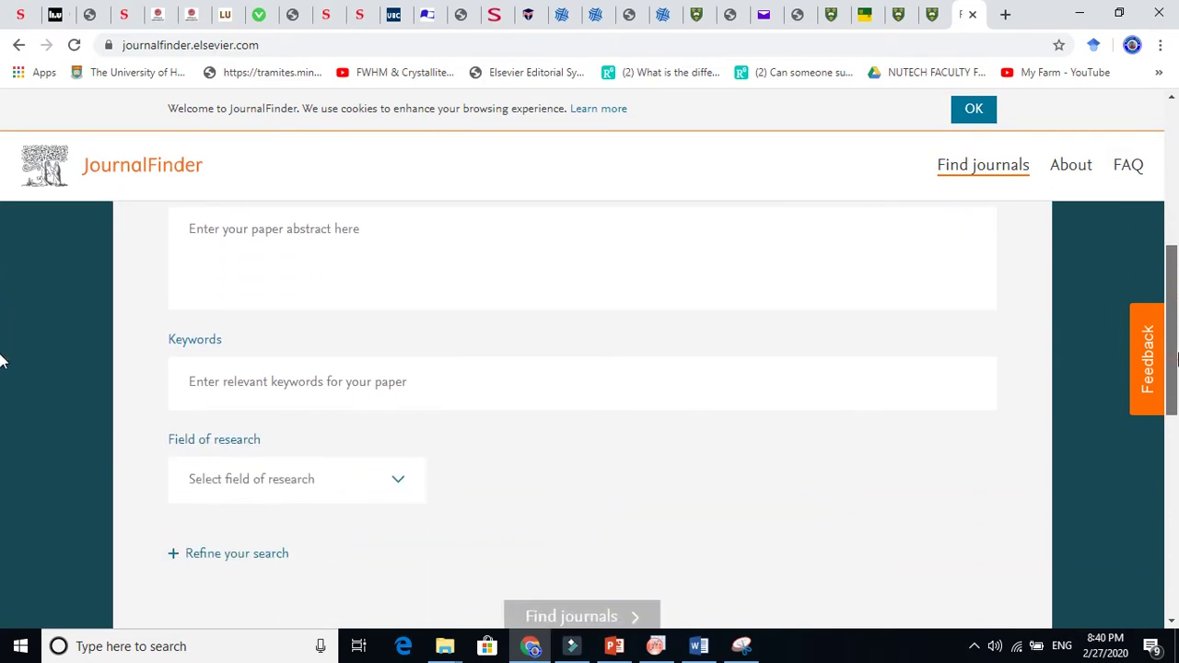
scroll(2, 368, "down", 1)
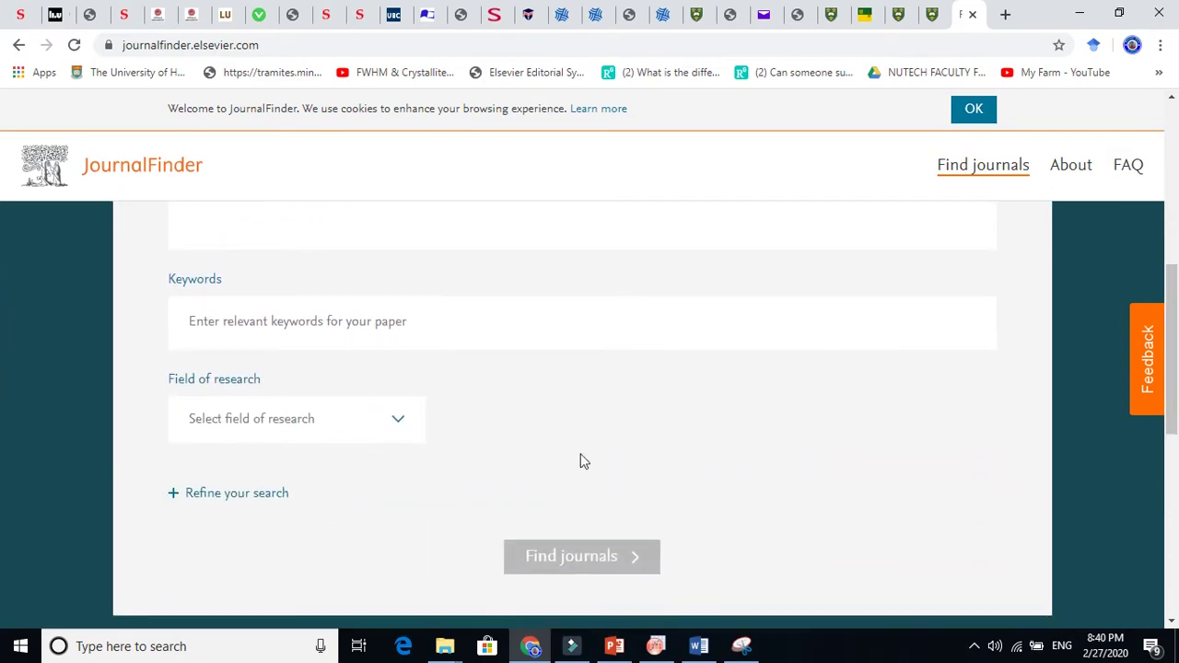
left_click(699, 645)
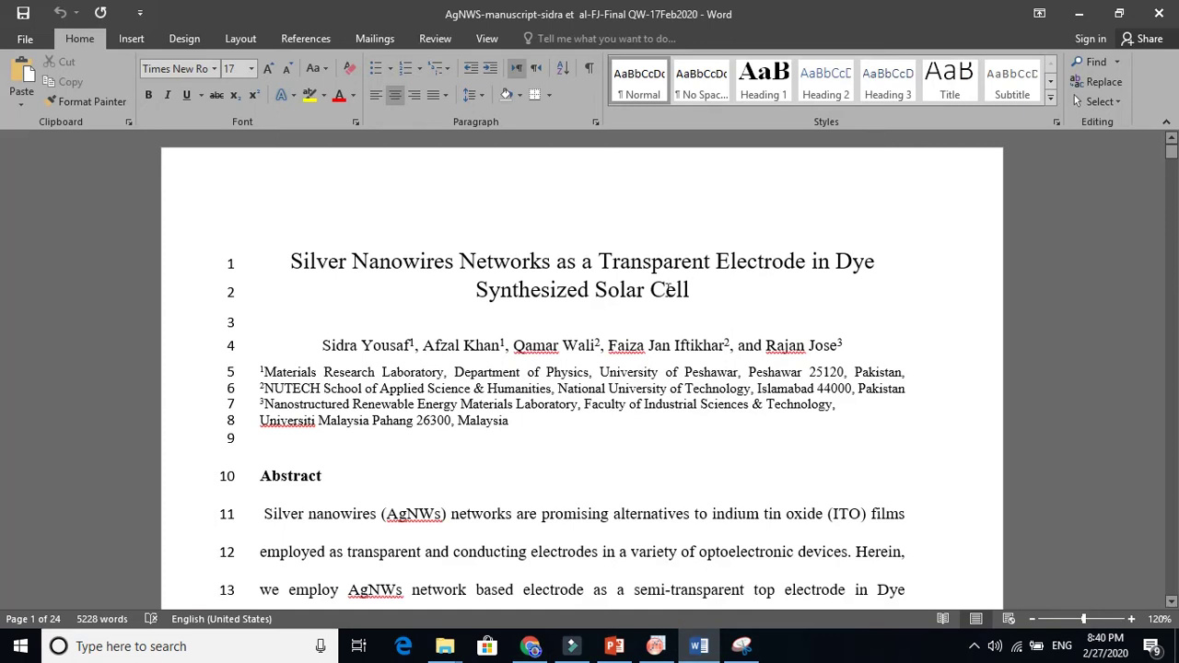
Step: Copy the manuscript's title into JournalFinder's Paper title field
left_click_drag(691, 290, 315, 274)
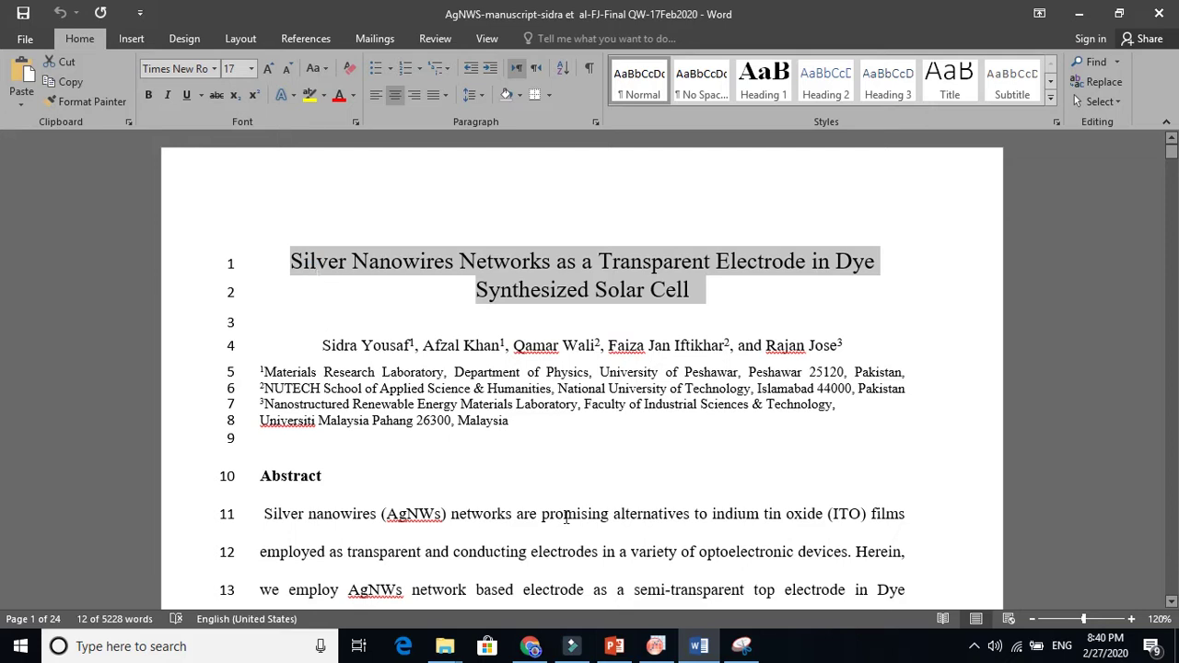
left_click(543, 646)
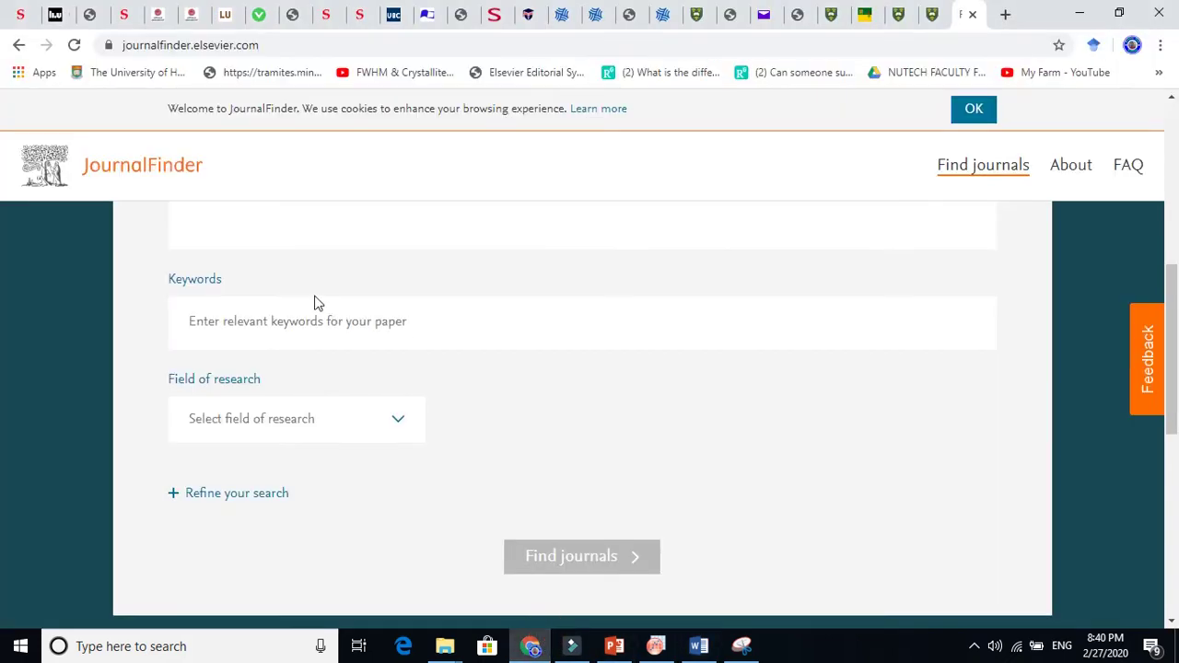
scroll(5, 349, "up", 5)
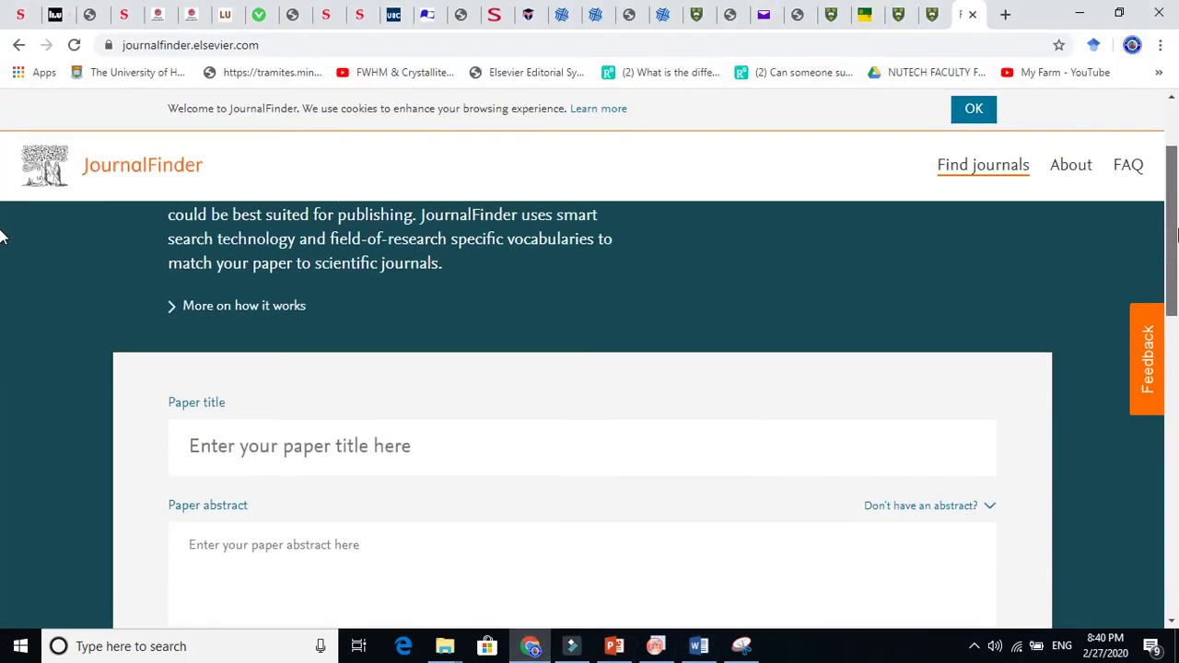
left_click(388, 449)
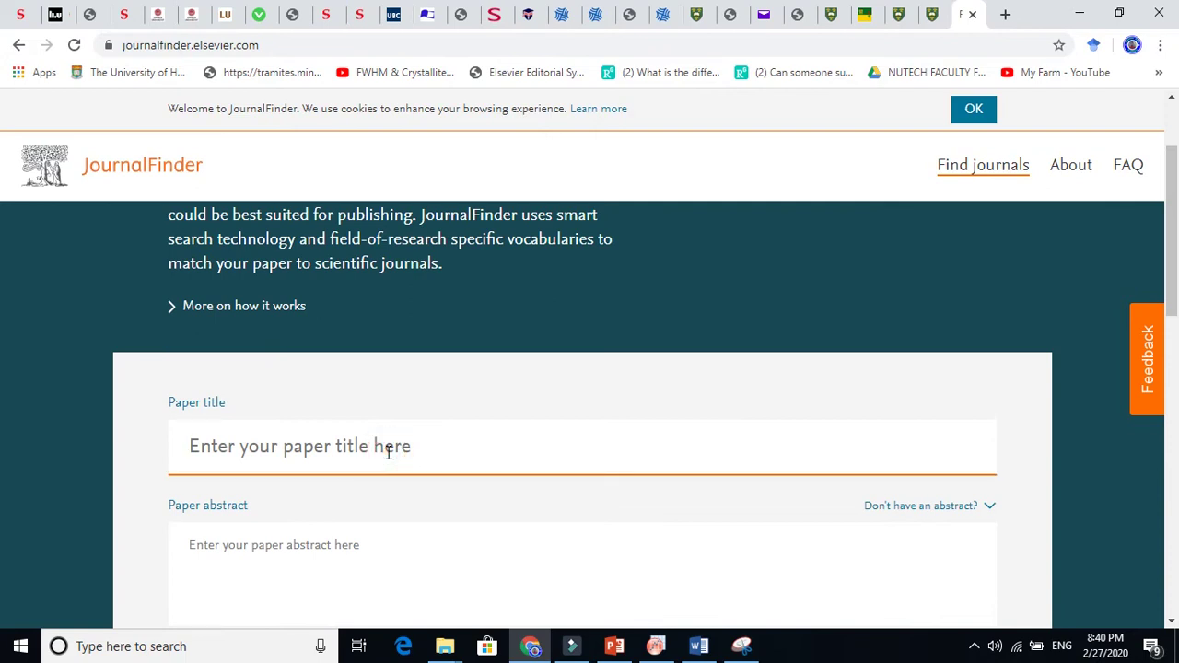
type("Silver Nanowires Networks as a Transparent Electrode in Dye Synthesized Solar Cell")
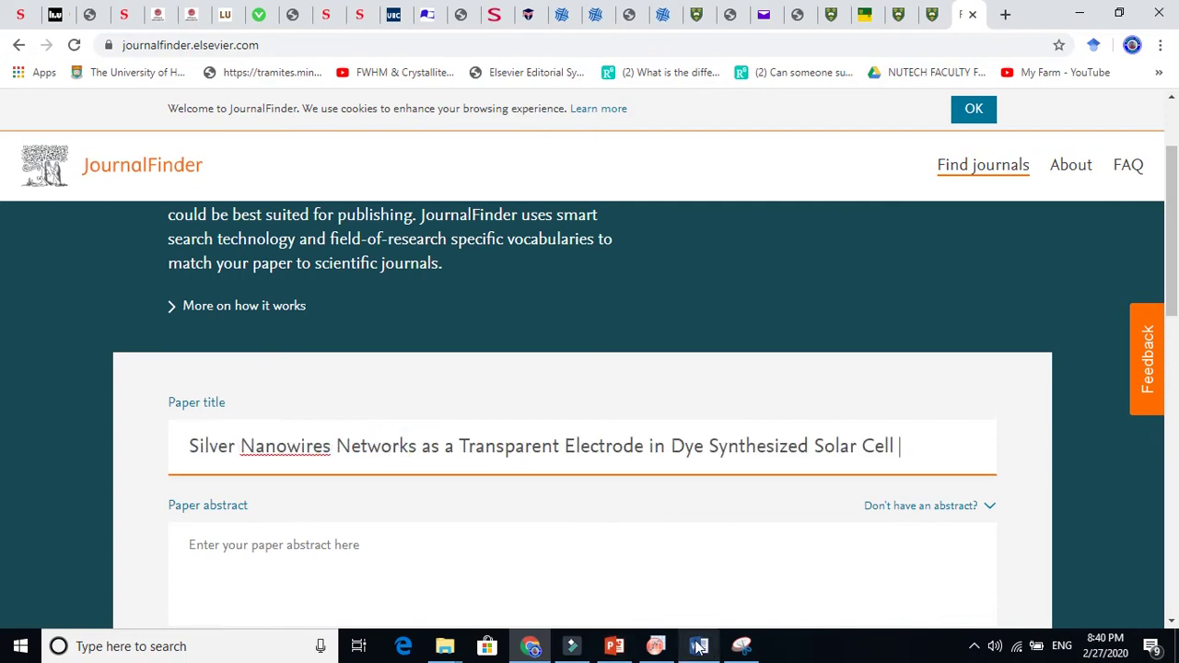
Step: Select the manuscript's full abstract in Word and return to JournalFinder
left_click(699, 645)
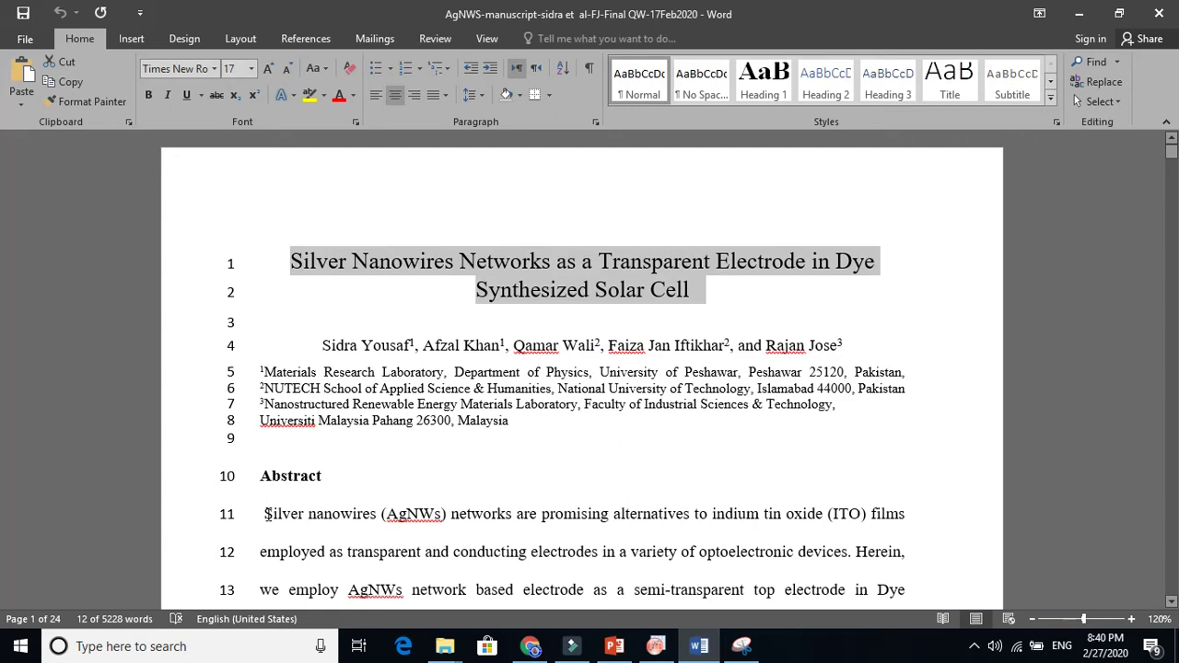
mouse_move(265, 513)
left_mouse_down()
mouse_move(559, 350)
mouse_move(686, 213)
left_mouse_up()
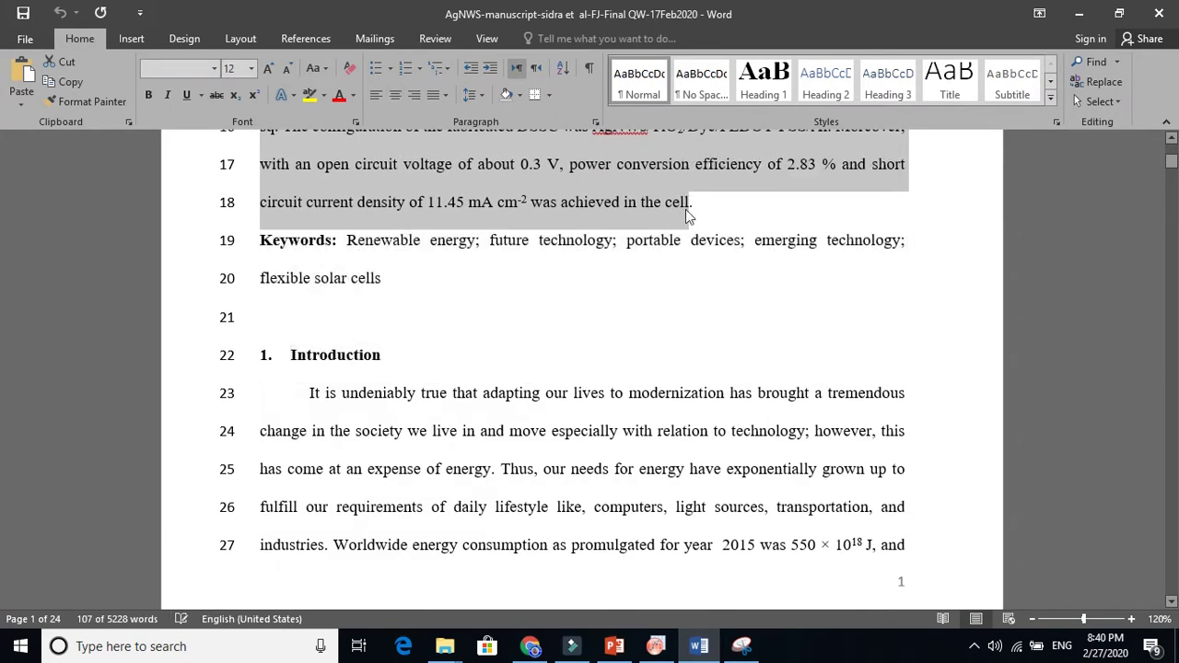
left_click(531, 646)
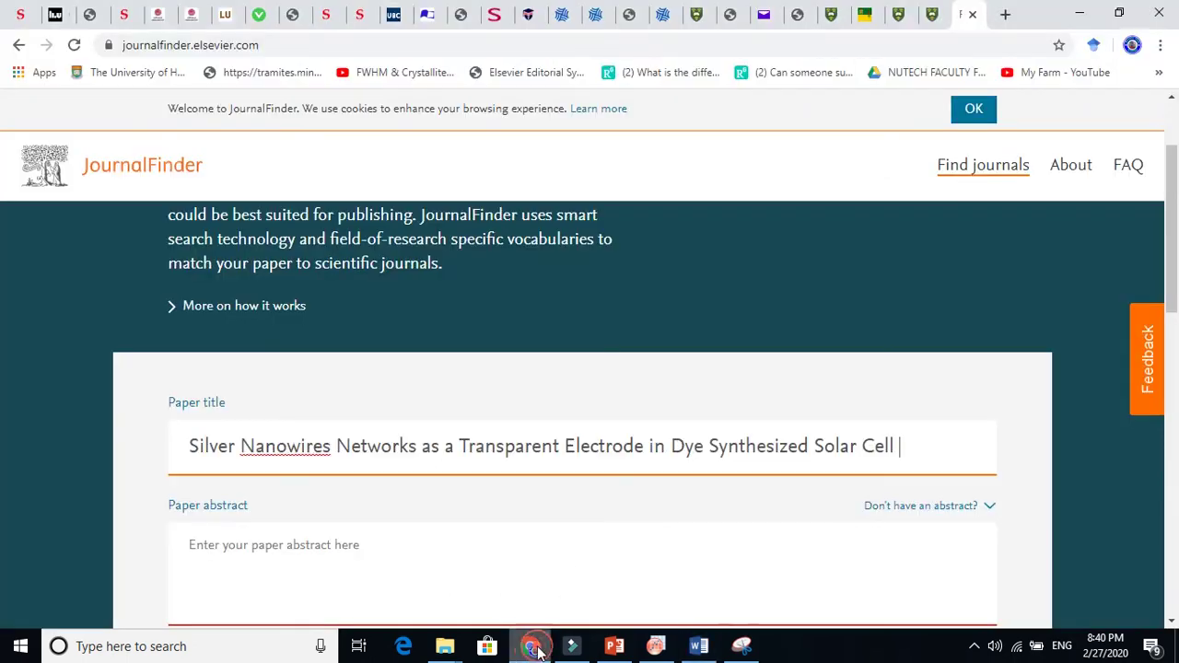
Step: Paste the abstract into Paper abstract and copy the manuscript's keyword list
left_click(301, 546)
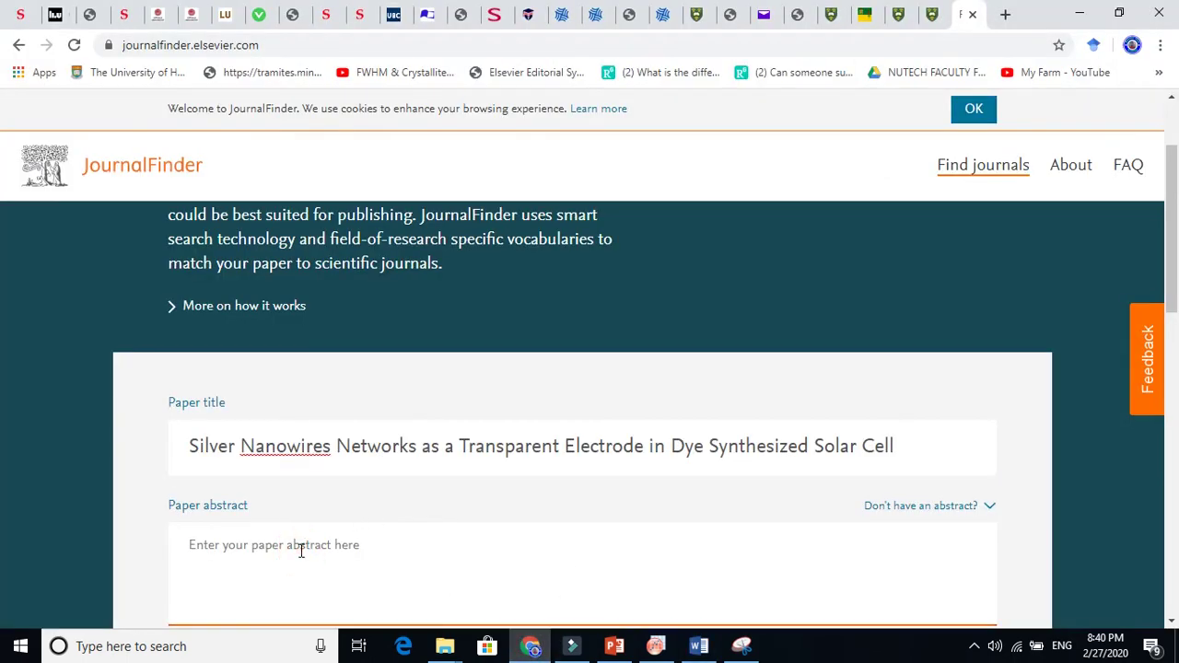
type("Silver nanowires (AgNWs) networks are promising alternatives to indium tin oxide (ITO) films employed as transparent and conducting electrodes in a variety of optoelectronic devices. Herein, we employ AgNWs network based electrode as a semi-transparent top electrode in Dye Synthesized Solar Cell (DSSC). AgNWs were deposited on glass substrate using spin coating technique. The electrodes showed high transparency of 91% and sheet resistance as low as 50 Ω/ sq. The configuration of the fabricated DSSC was AgNWs/TiO2/Dye/PEDOT-PSS/Al. Moreover, with an open circuit voltage of about 0.3 V, power conversion efficiency of 2.83 % and short circuit current density of 11.45 mA cm-2 was achieved in the cell")
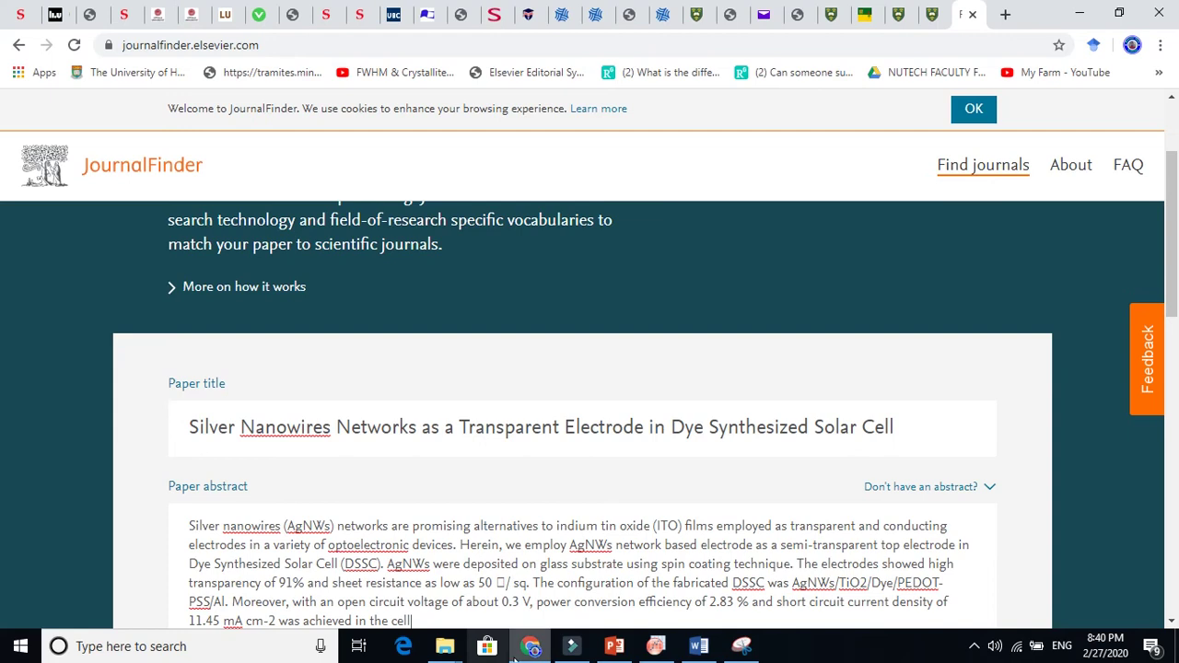
left_click(530, 646)
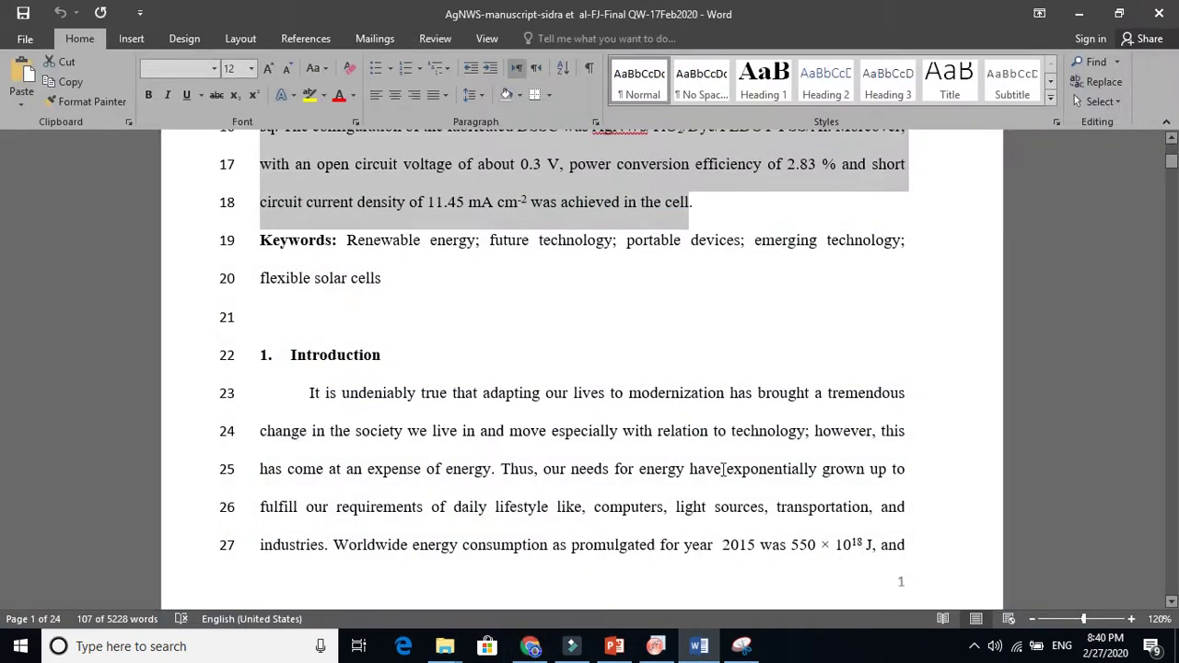
left_click_drag(382, 280, 359, 249)
key("ctrl+c")
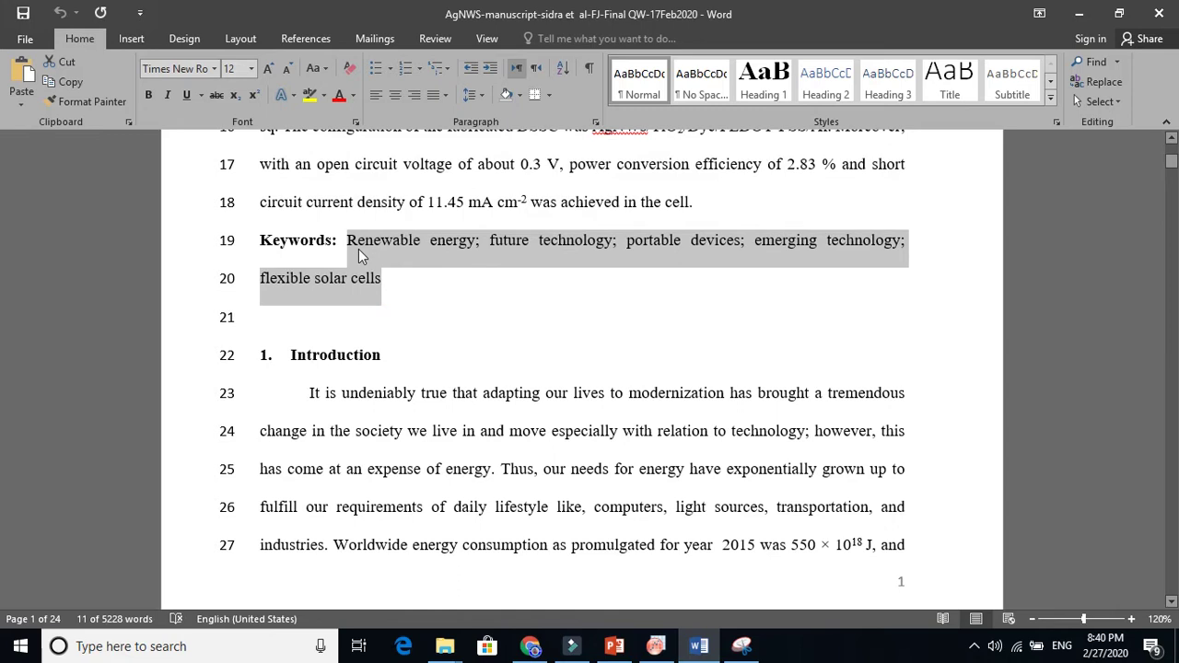
left_click(531, 646)
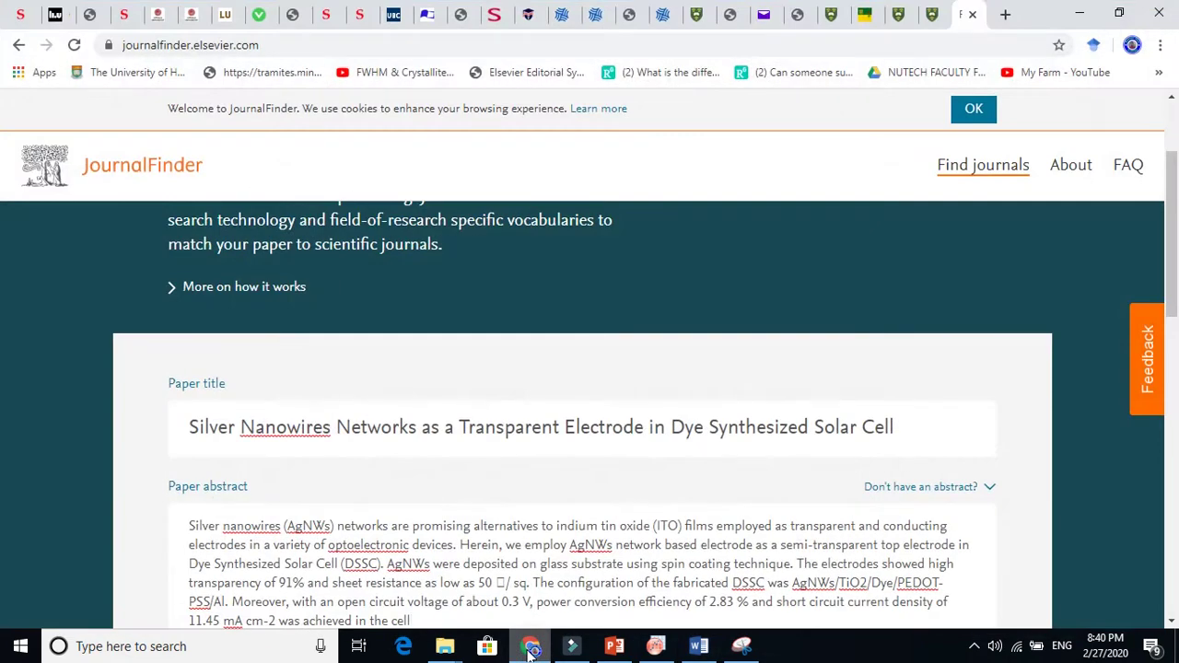
Step: Paste 'Renewable energy; future technology; portable devices; emerging technology; flexible solar cells' into Keywords
scroll(0, 281, "down", 1)
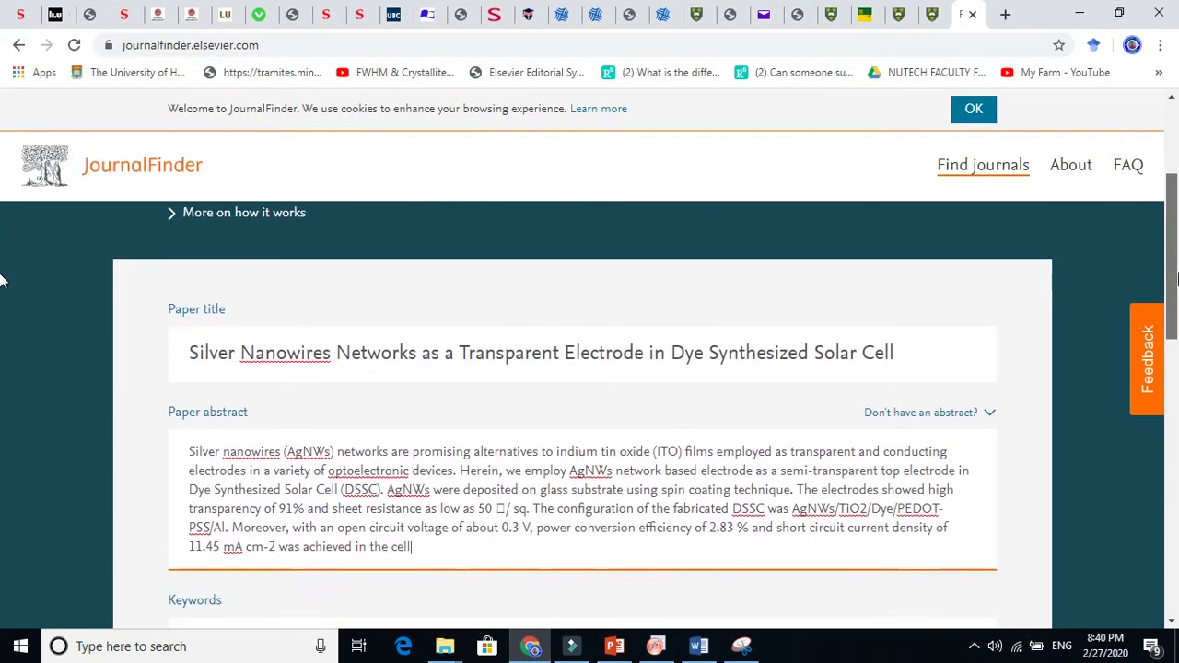
scroll(0, 290, "down", 1)
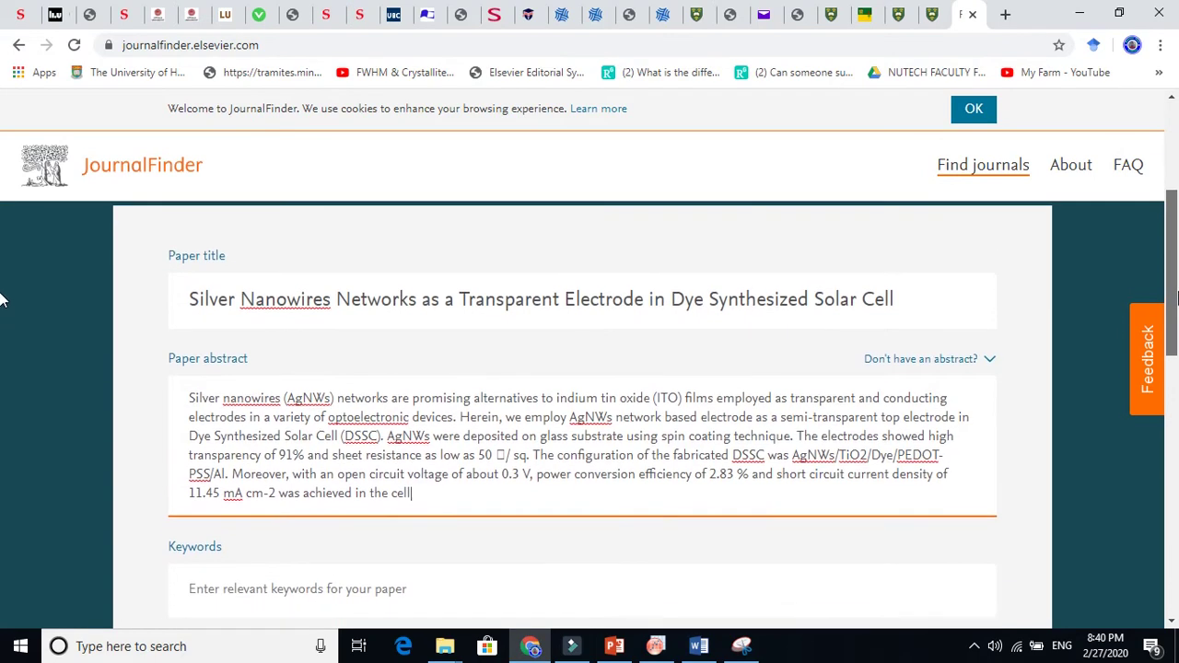
scroll(0, 301, "down", 1)
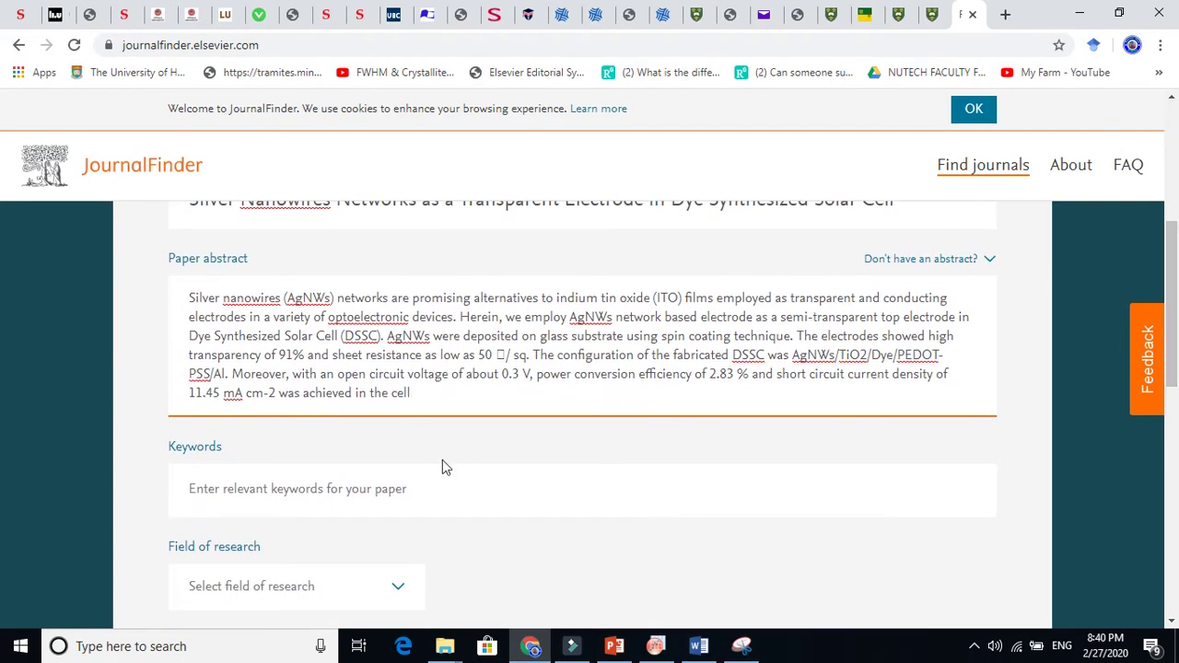
left_click(391, 483)
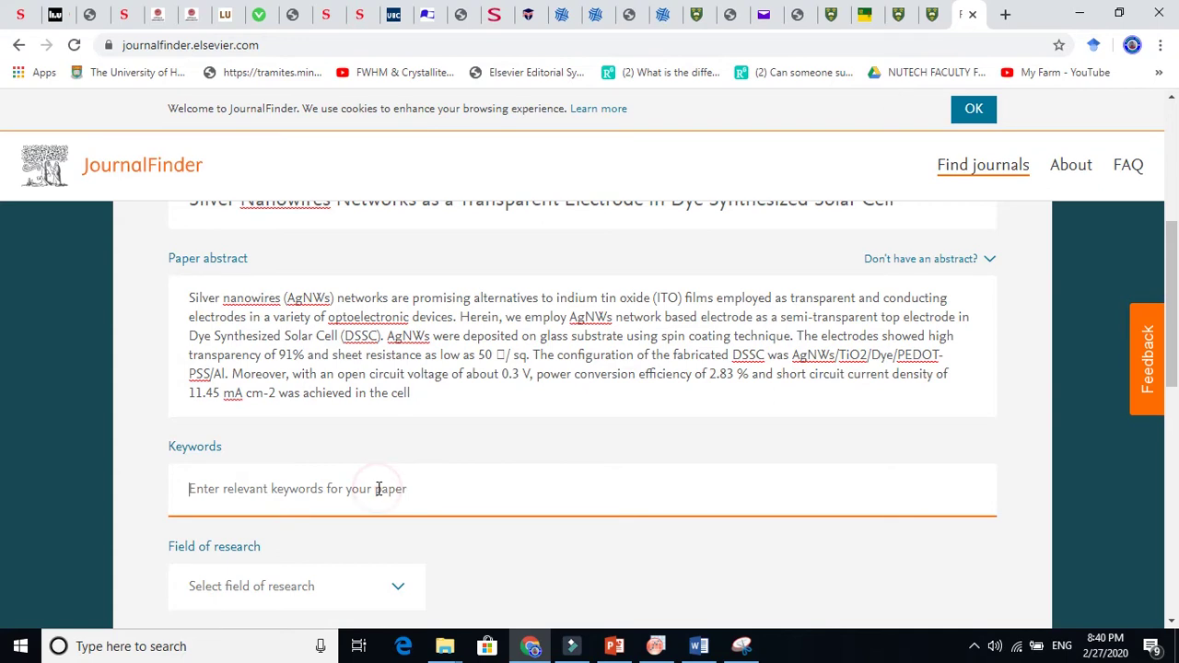
key("ctrl+v")
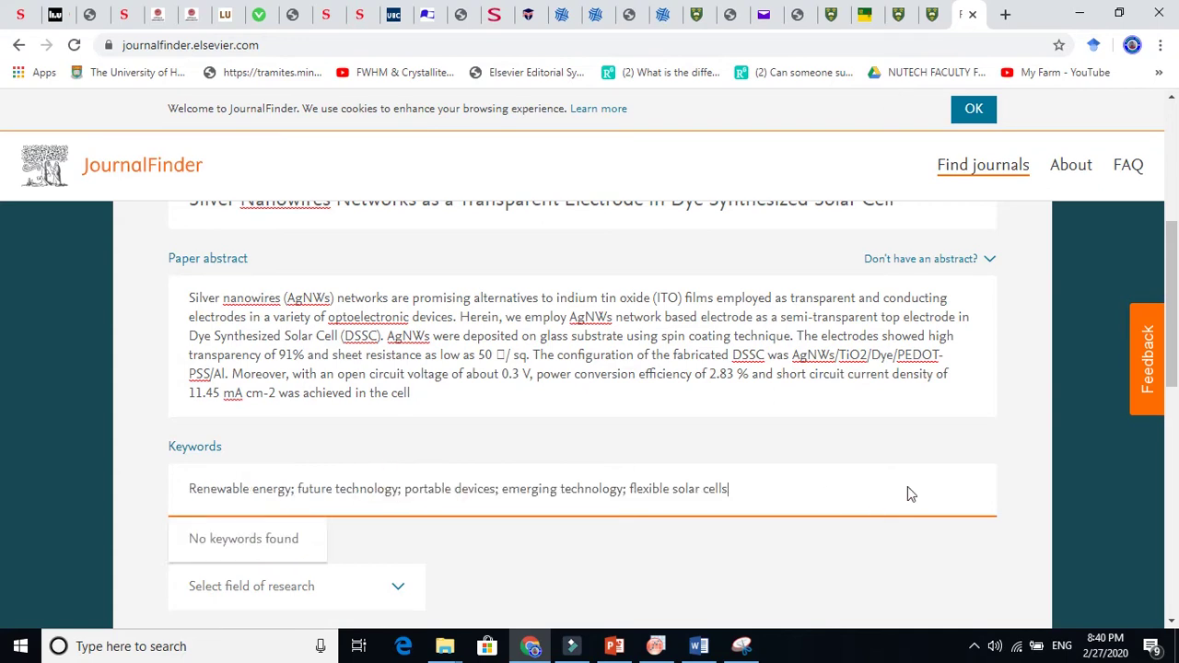
scroll(1173, 396, "down", 2)
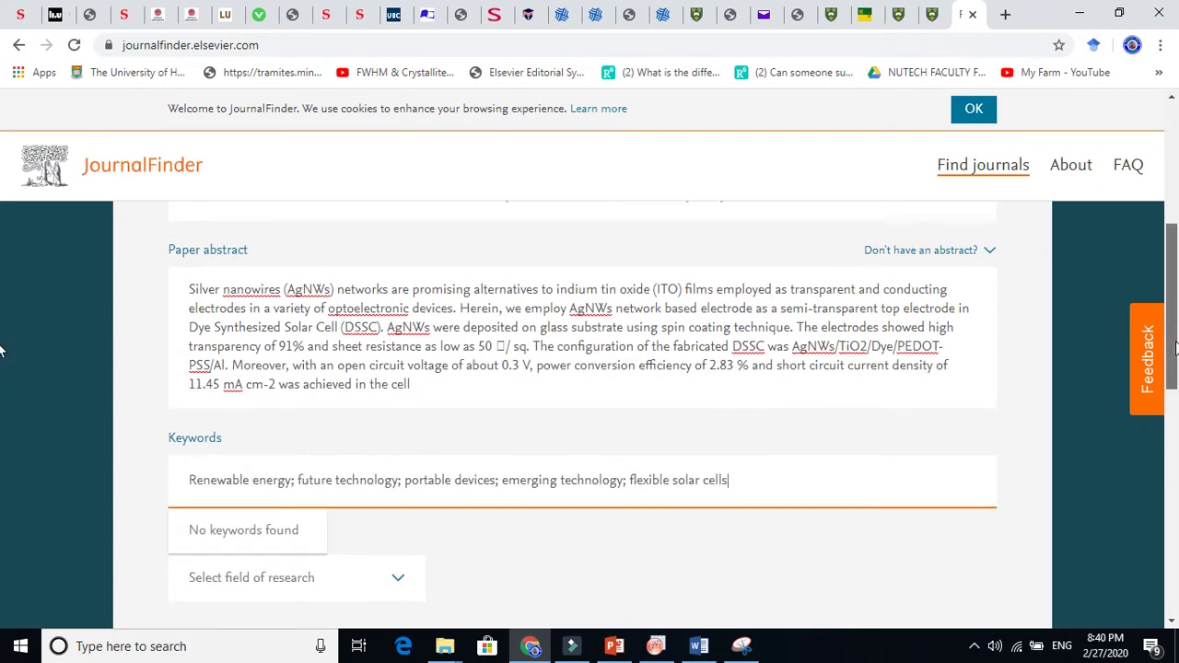
scroll(1175, 367, "down", 1)
scroll(1176, 367, "down", 1)
Step: Clear the keywords and choose Chemistry as the first field of research
left_click(496, 406)
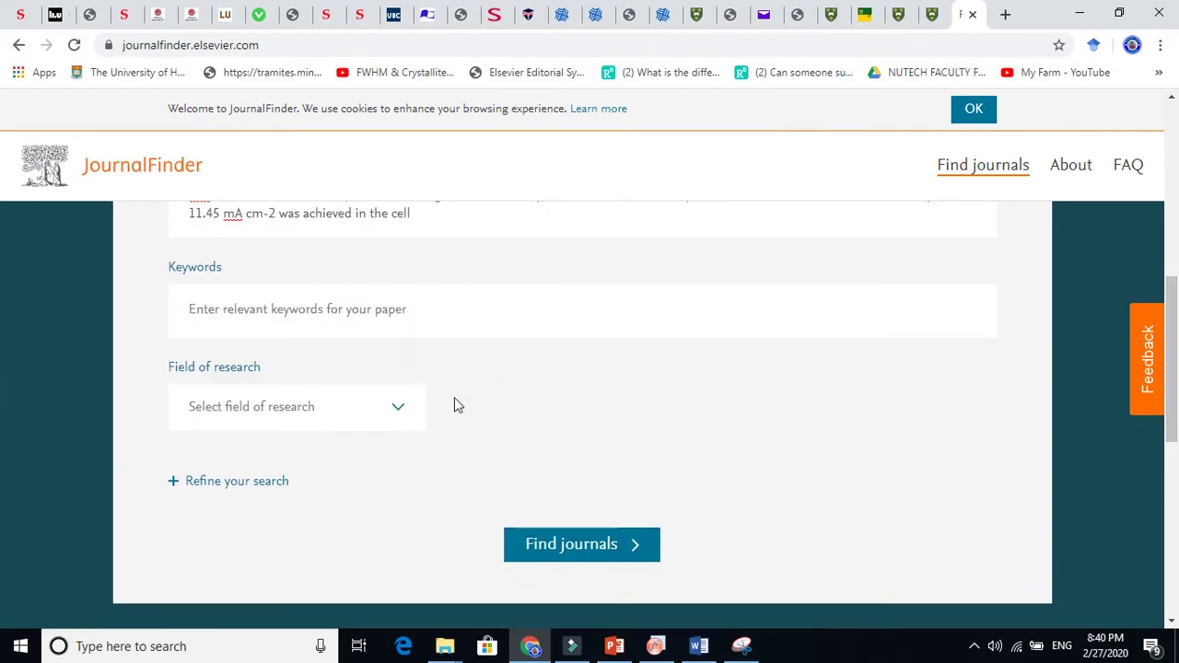
left_click(396, 414)
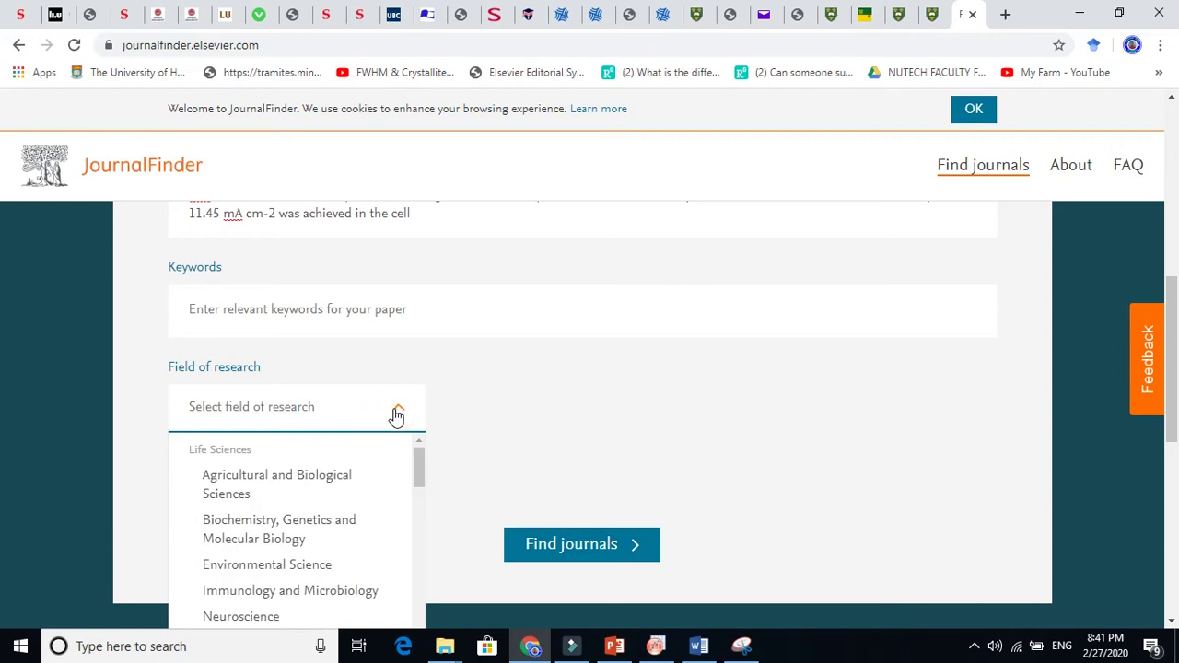
scroll(1172, 350, "down", 1)
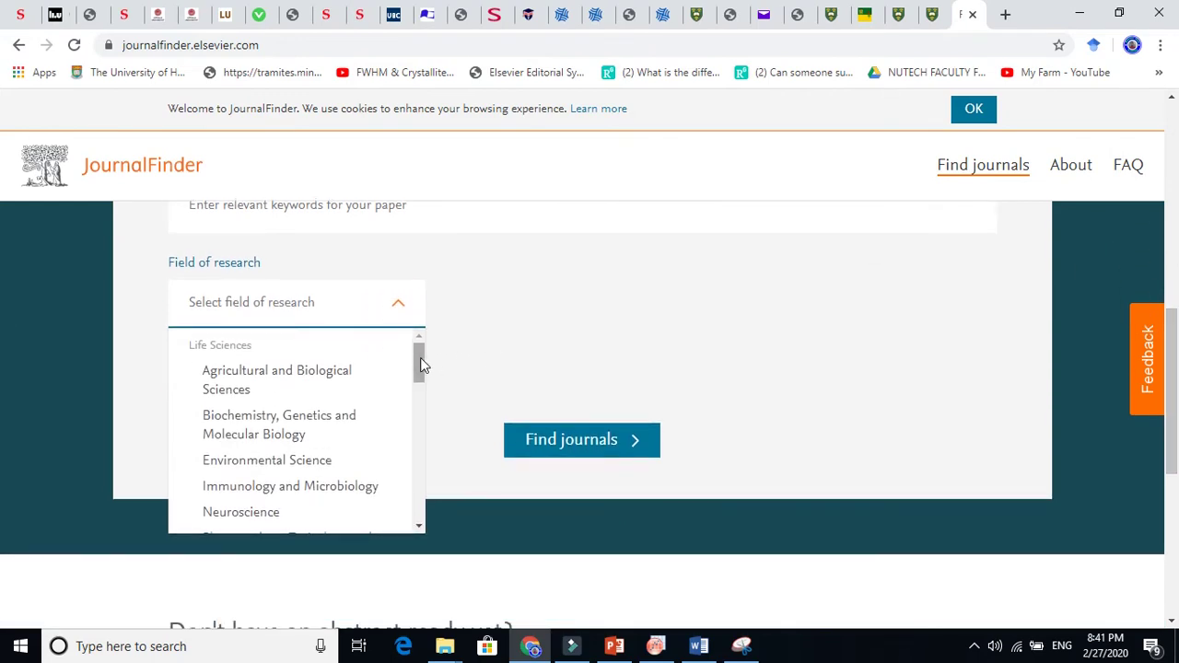
left_click_drag(420, 366, 418, 405)
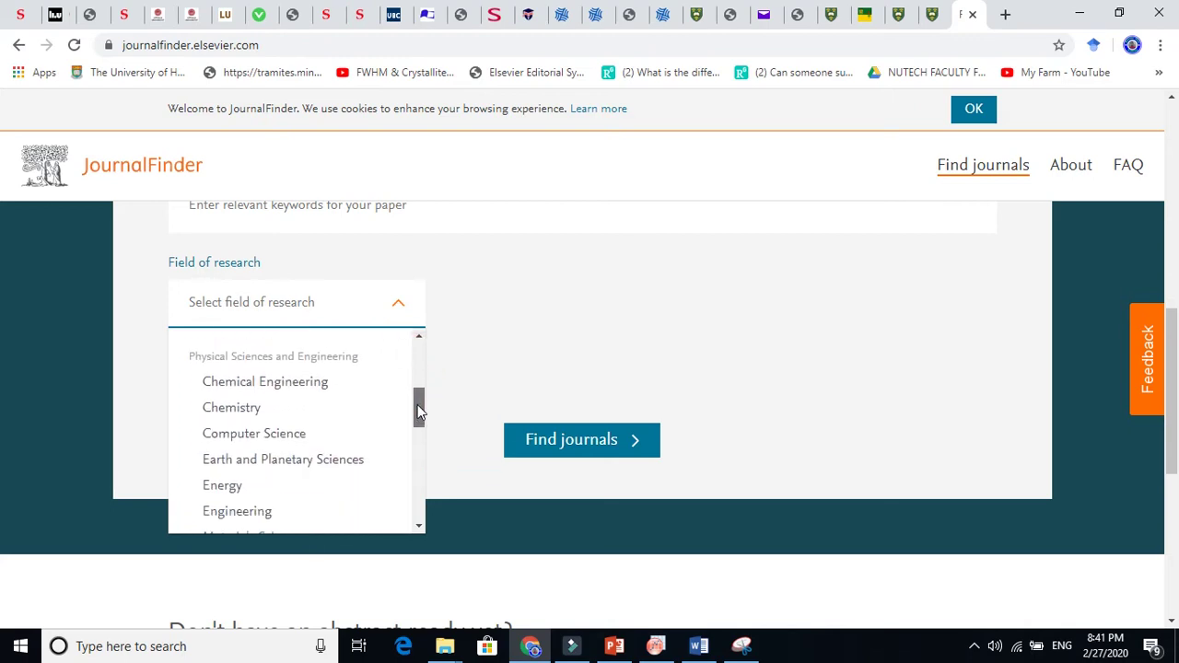
left_click(253, 410)
Step: Add Energy and Materials Science as research fields and run the journal search
left_click(685, 307)
left_click_drag(702, 357, 702, 426)
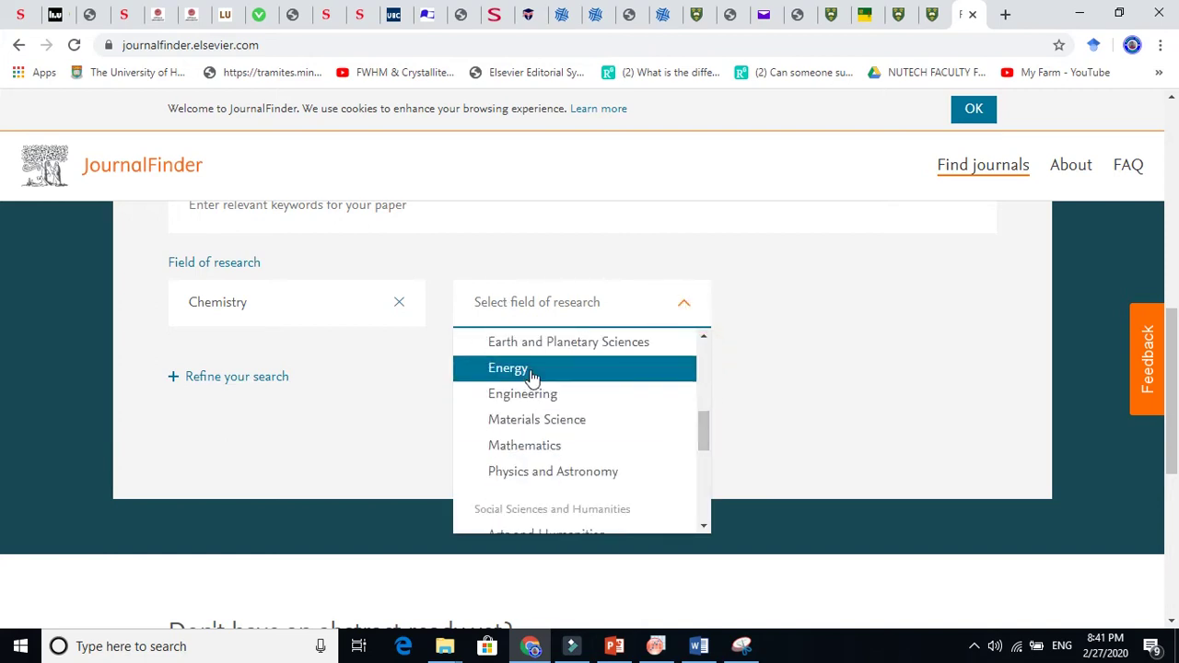
left_click(530, 370)
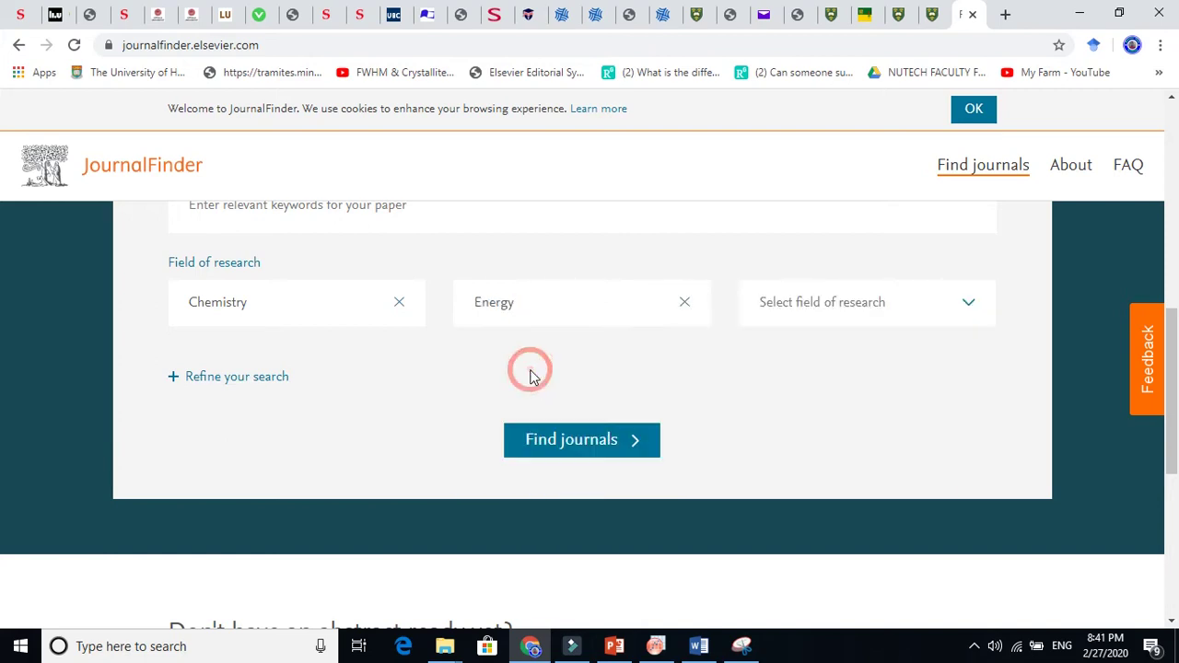
left_click(968, 302)
left_click_drag(990, 354, 986, 431)
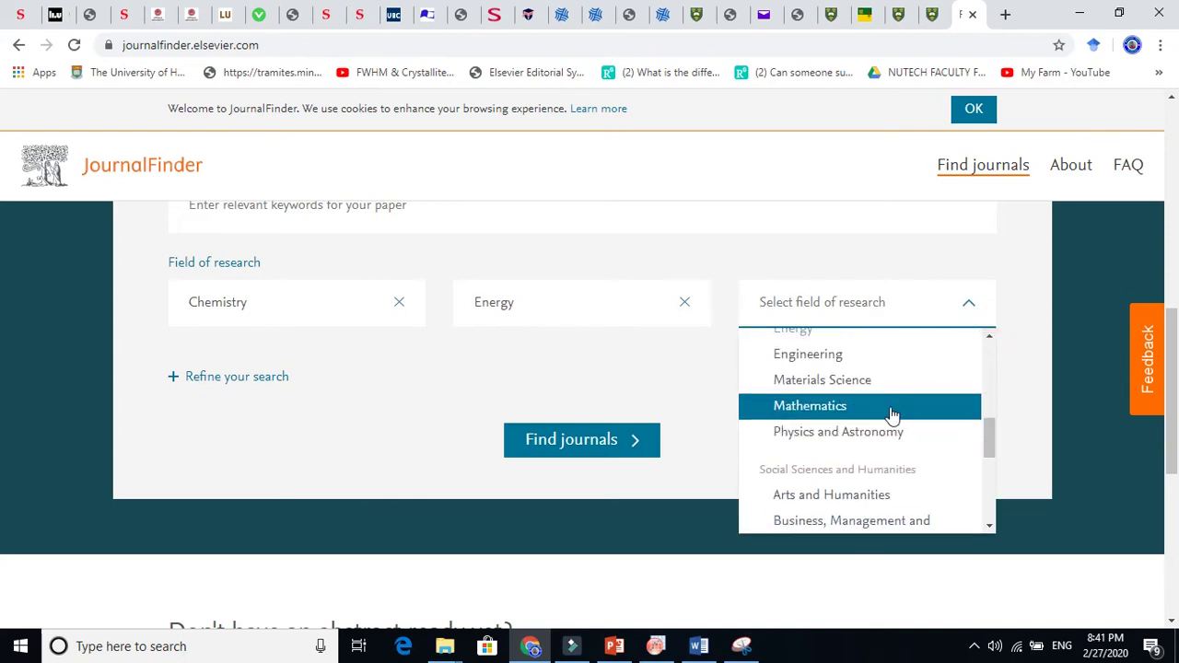
left_click(849, 380)
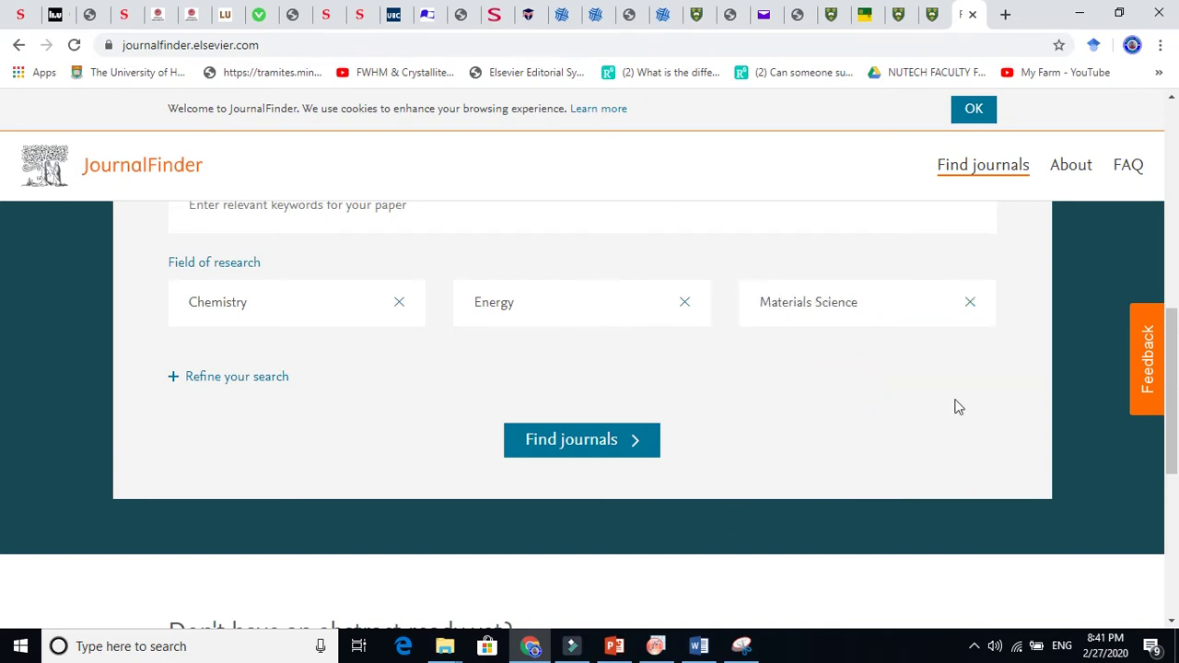
left_click(586, 447)
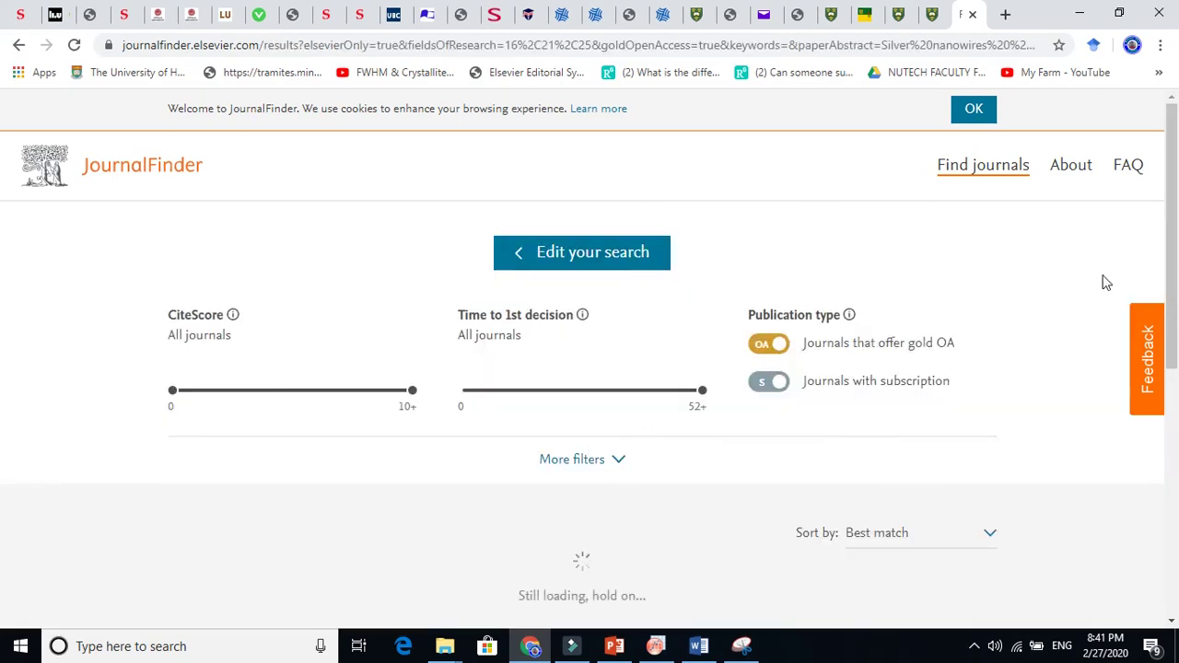
Step: Scroll through the 50 matching journals, including Carbon, Nano Energy and Organic Electronics
scroll(1174, 248, "down", 5)
scroll(1173, 235, "down", 5)
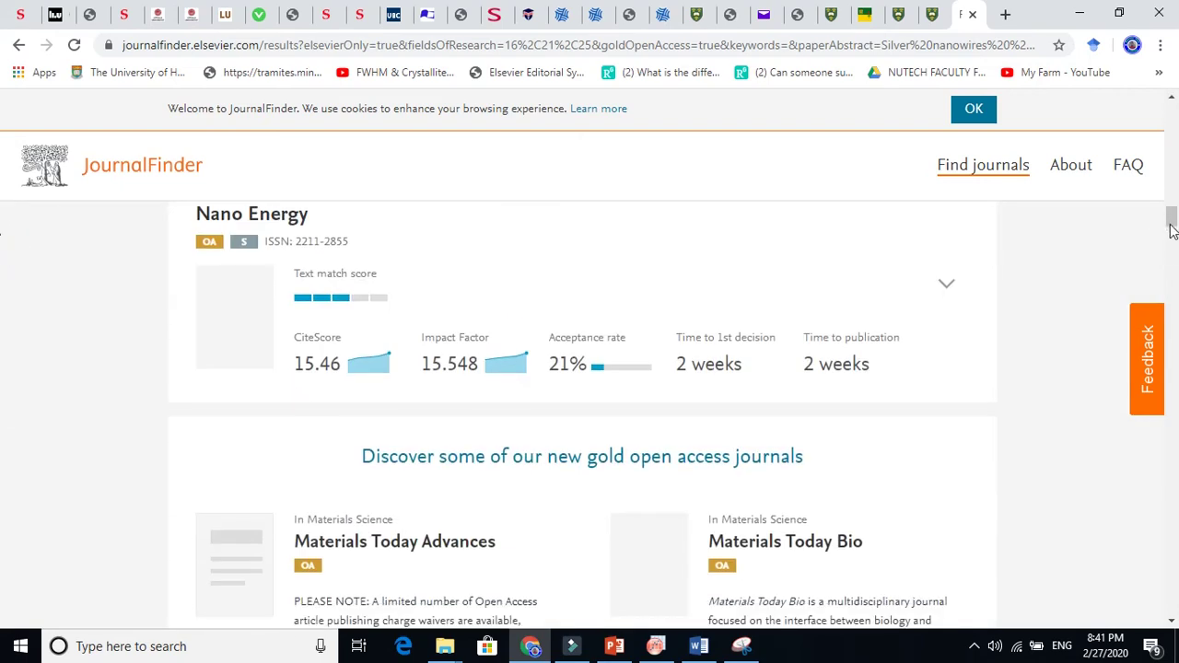
left_click_drag(1173, 227, 1172, 131)
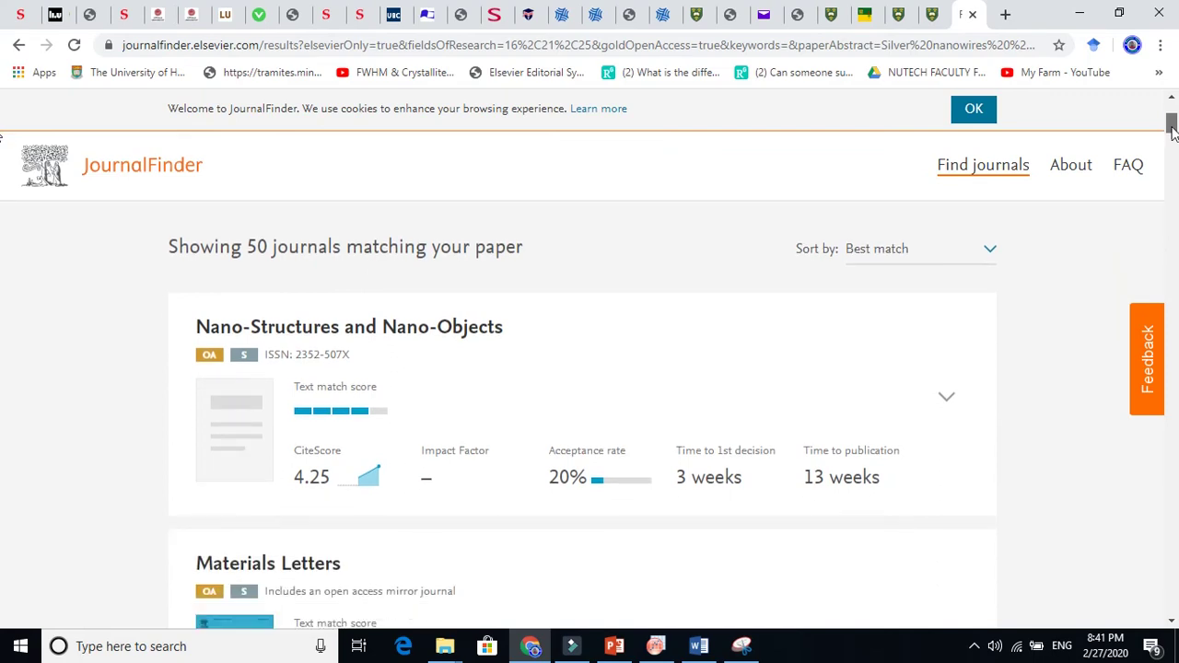
scroll(1173, 132, "down", 1)
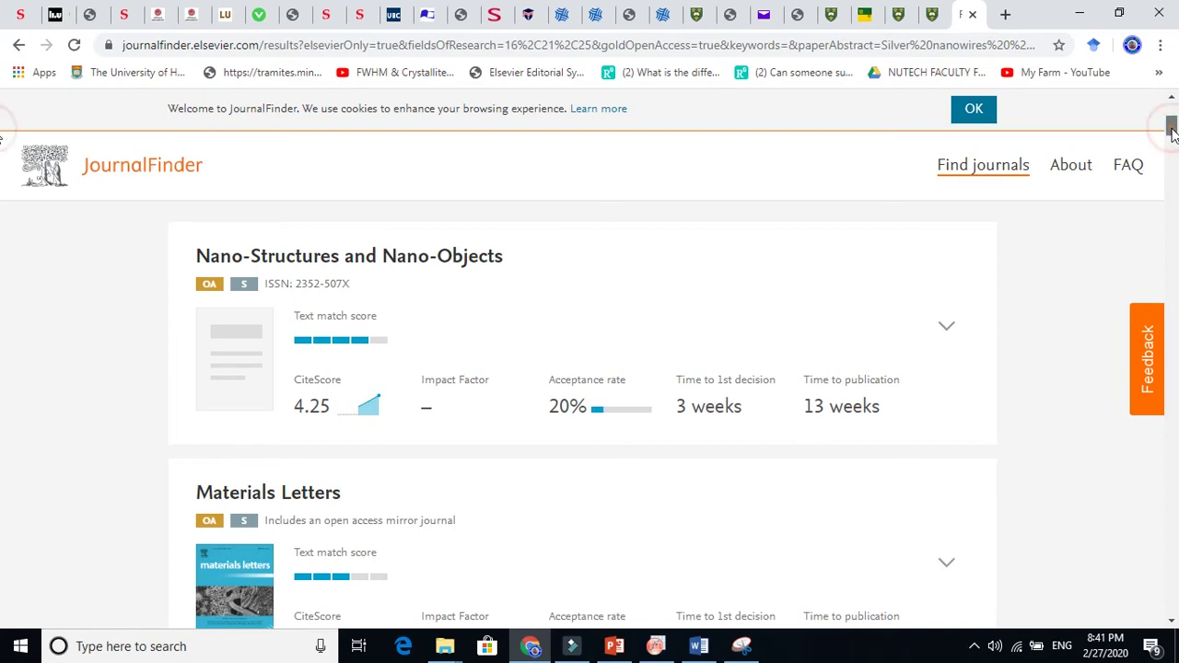
scroll(1173, 134, "down", 1)
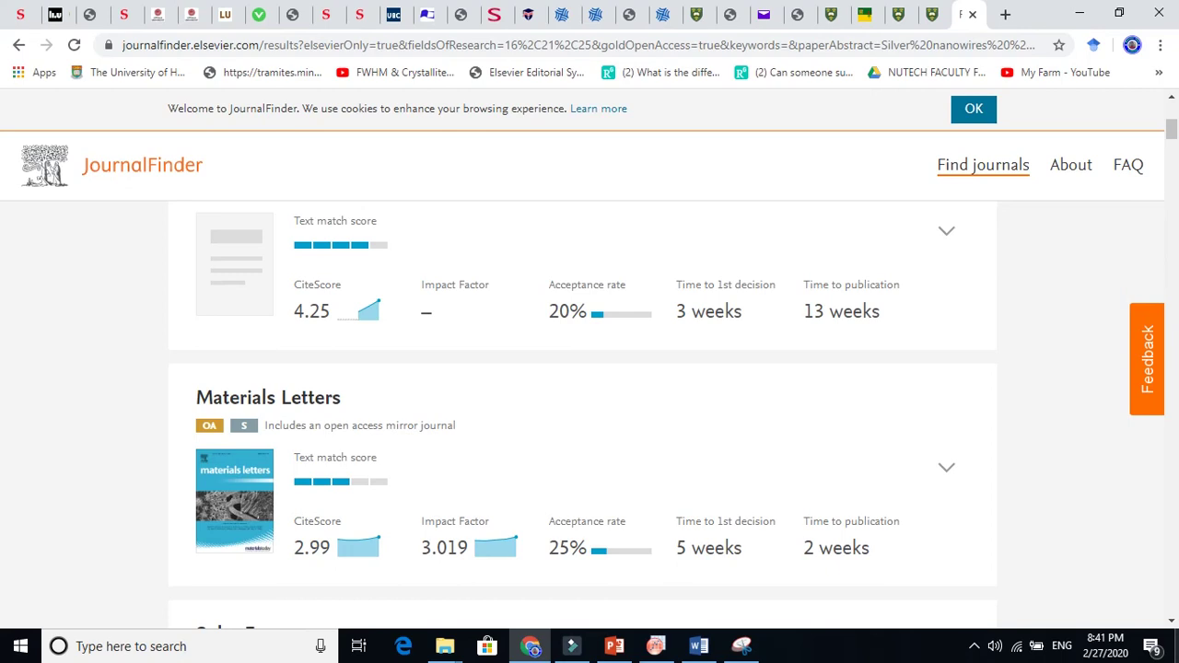
scroll(590, 414, "down", 5)
scroll(589, 415, "down", 5)
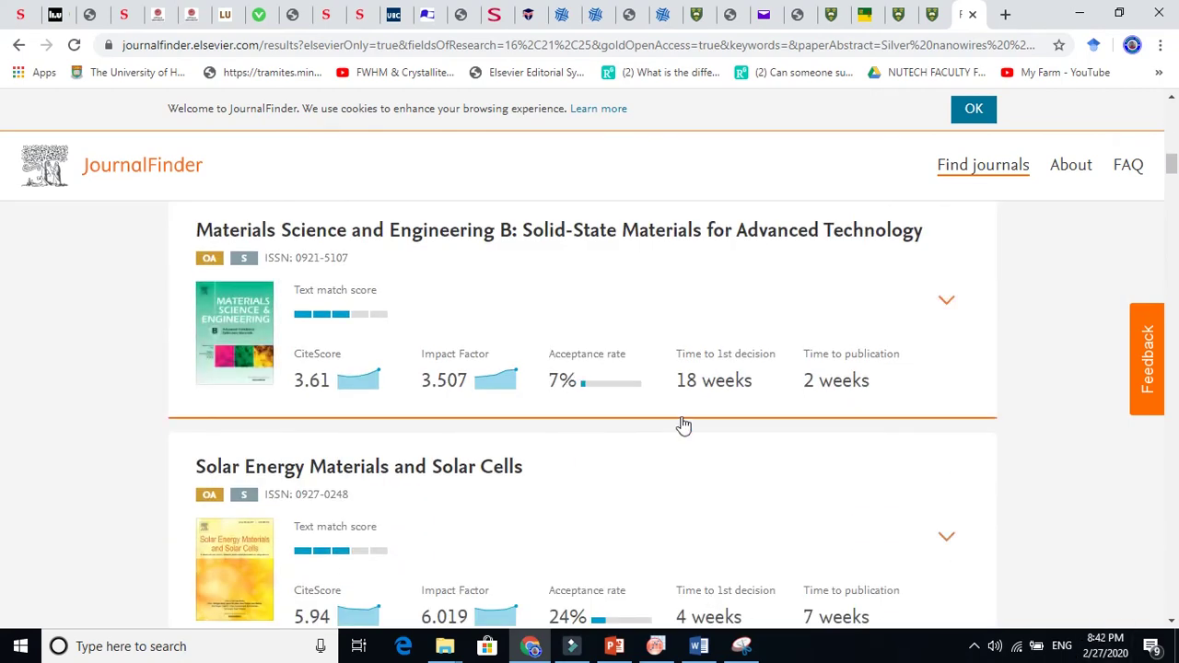
left_click(1173, 625)
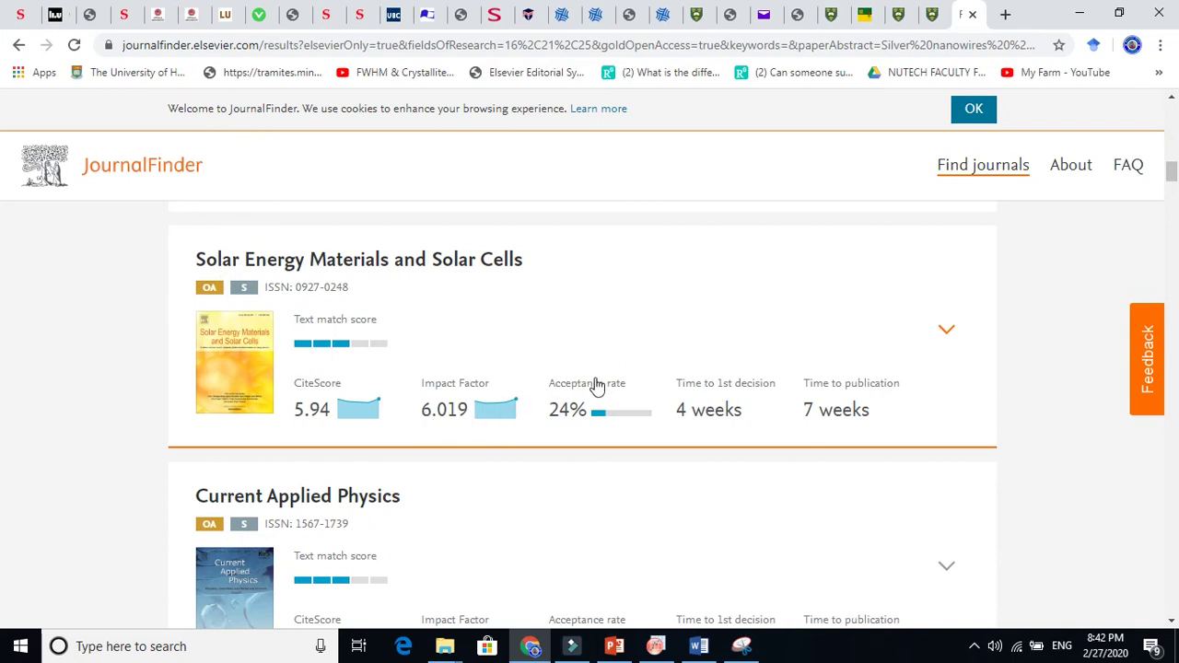
left_click(1172, 623)
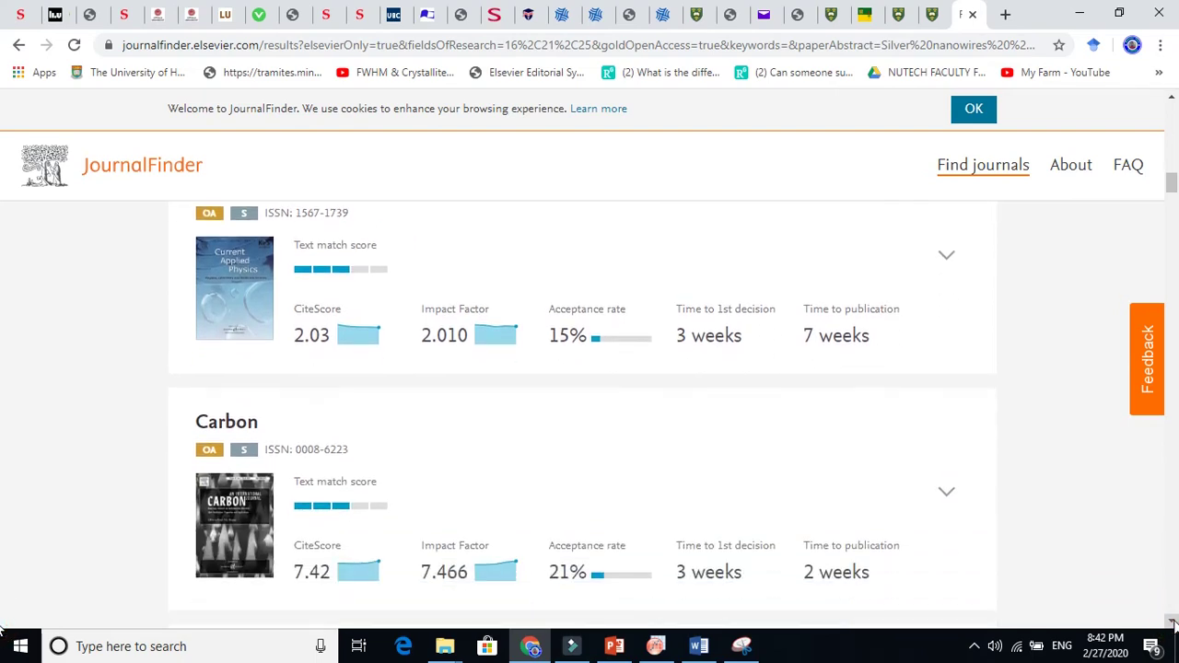
left_click(1172, 622)
left_click(1172, 623)
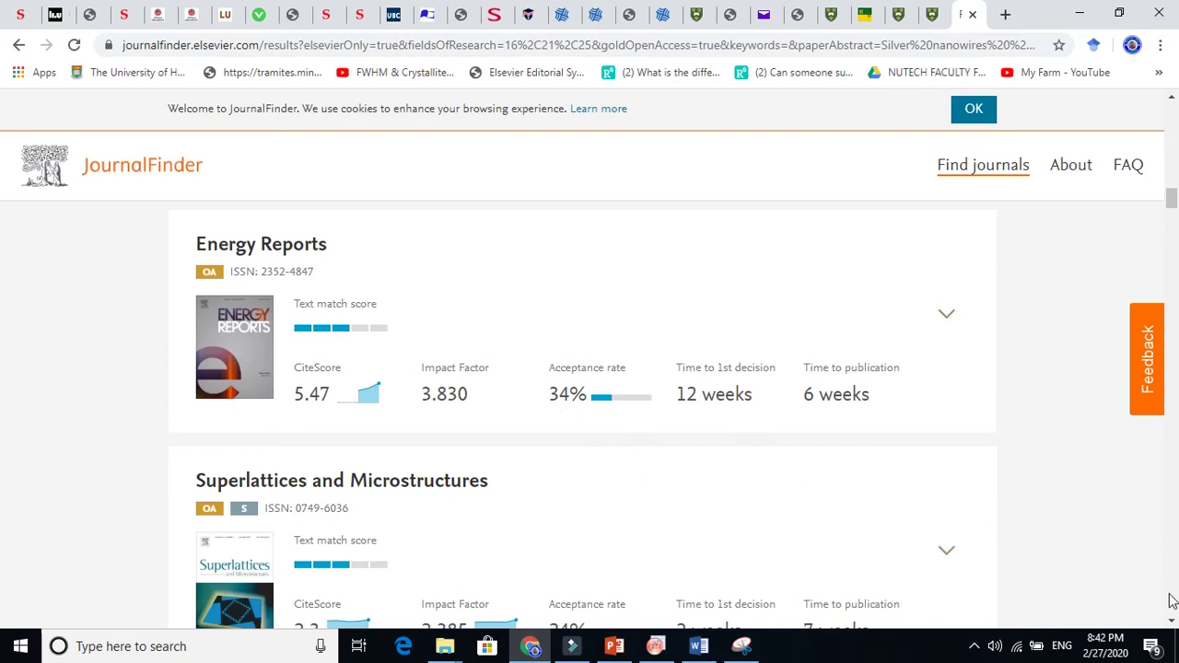
left_click(1173, 623)
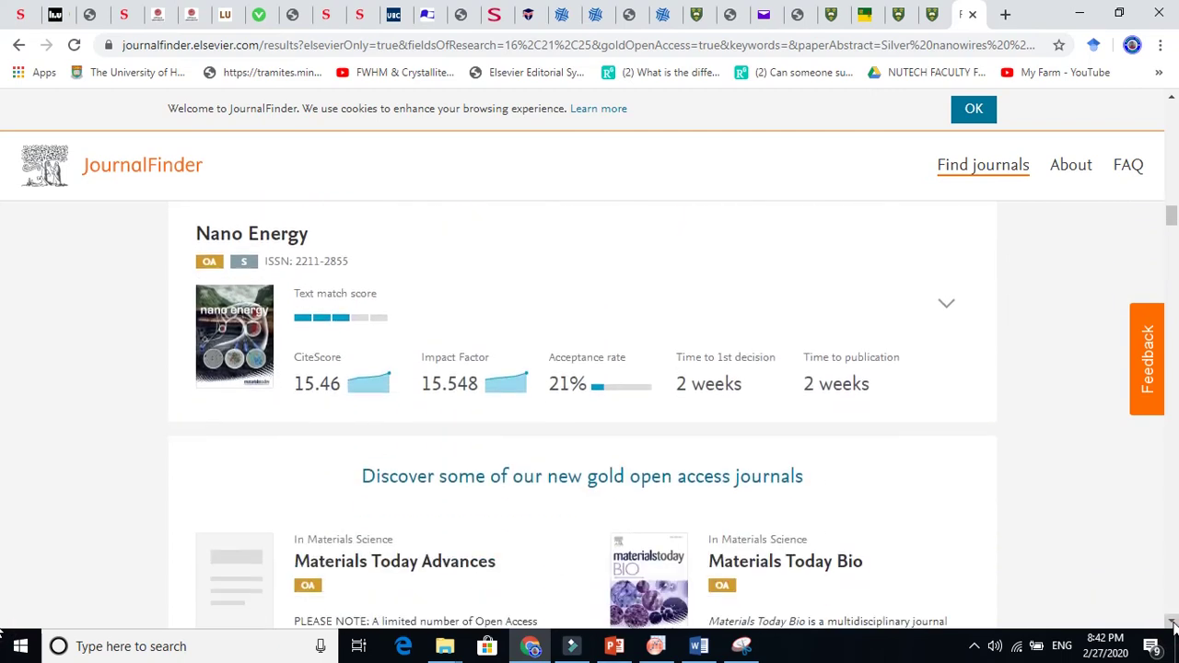
left_click(1172, 623)
left_click(1172, 623)
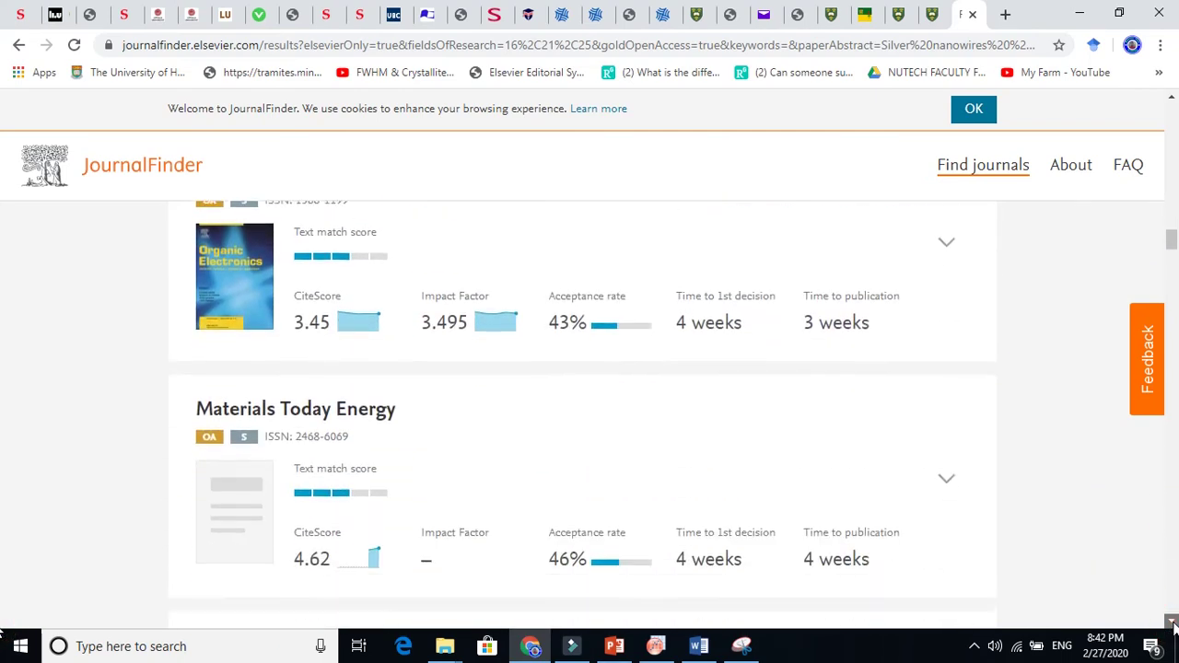
left_click(1172, 623)
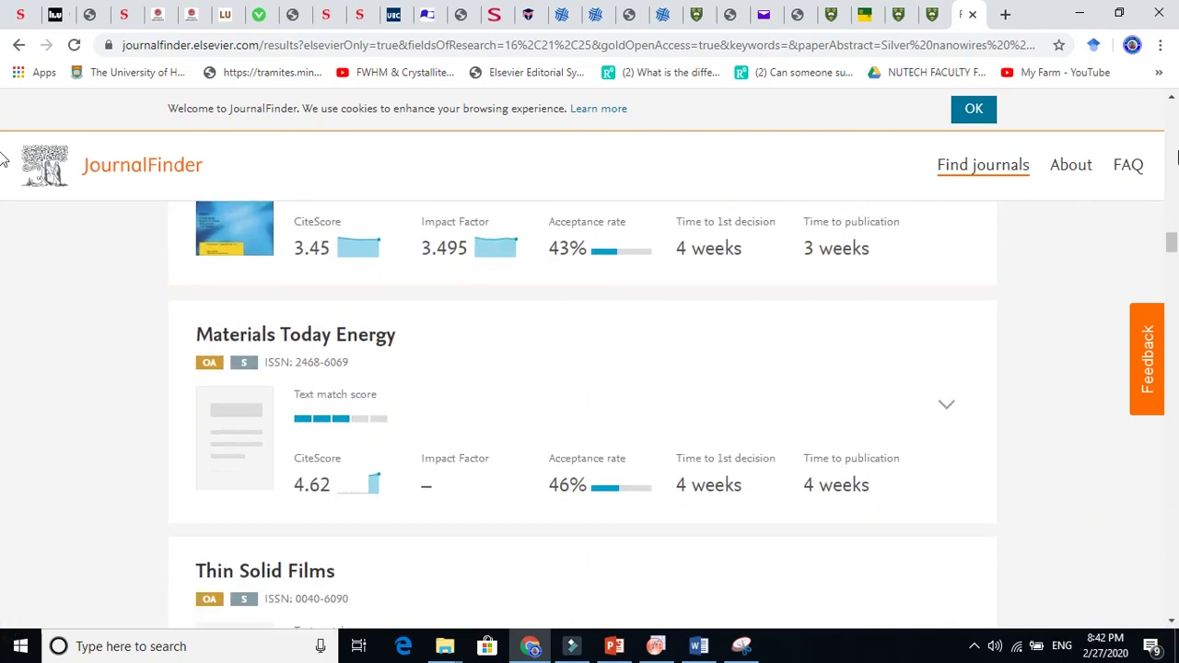
Step: Browse the later results, from Synthetic Metals down to Surface and Coatings Technology
scroll(406, 256, "up", 2)
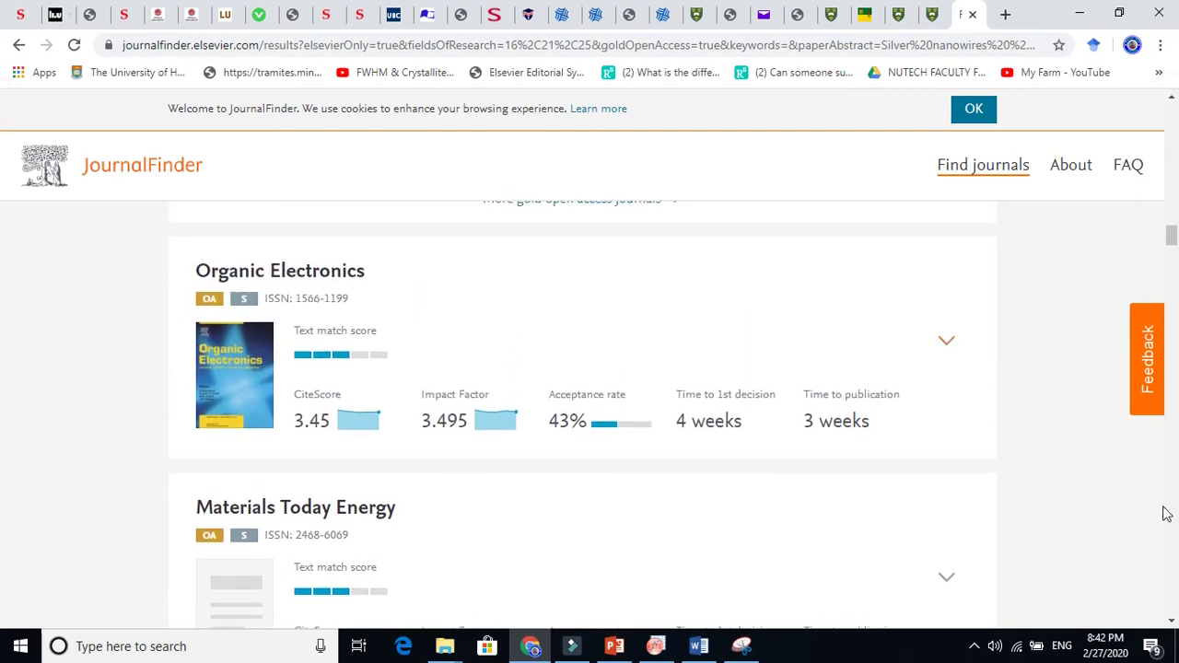
left_click(1172, 626)
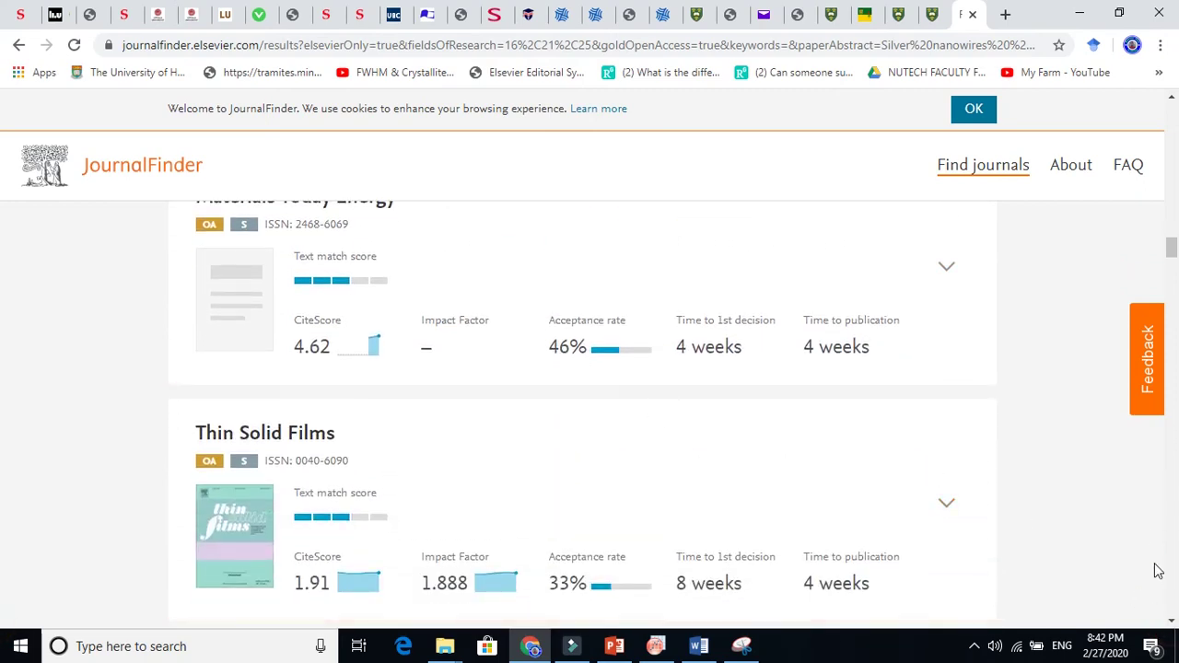
left_click(1172, 100)
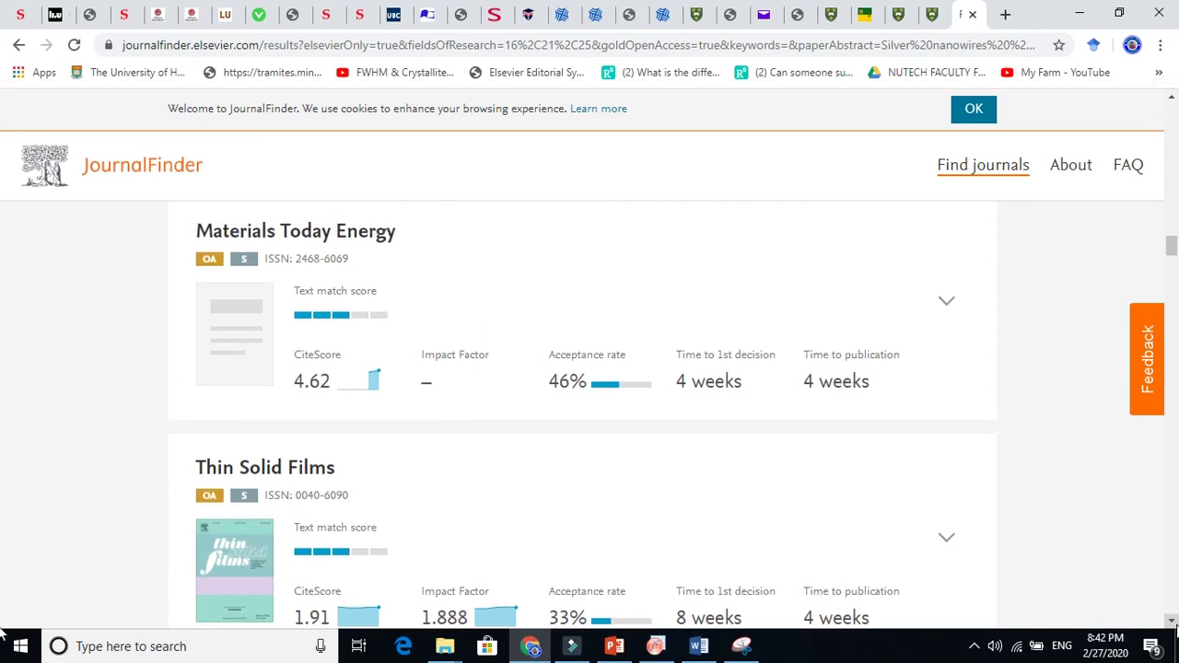
left_click(1172, 623)
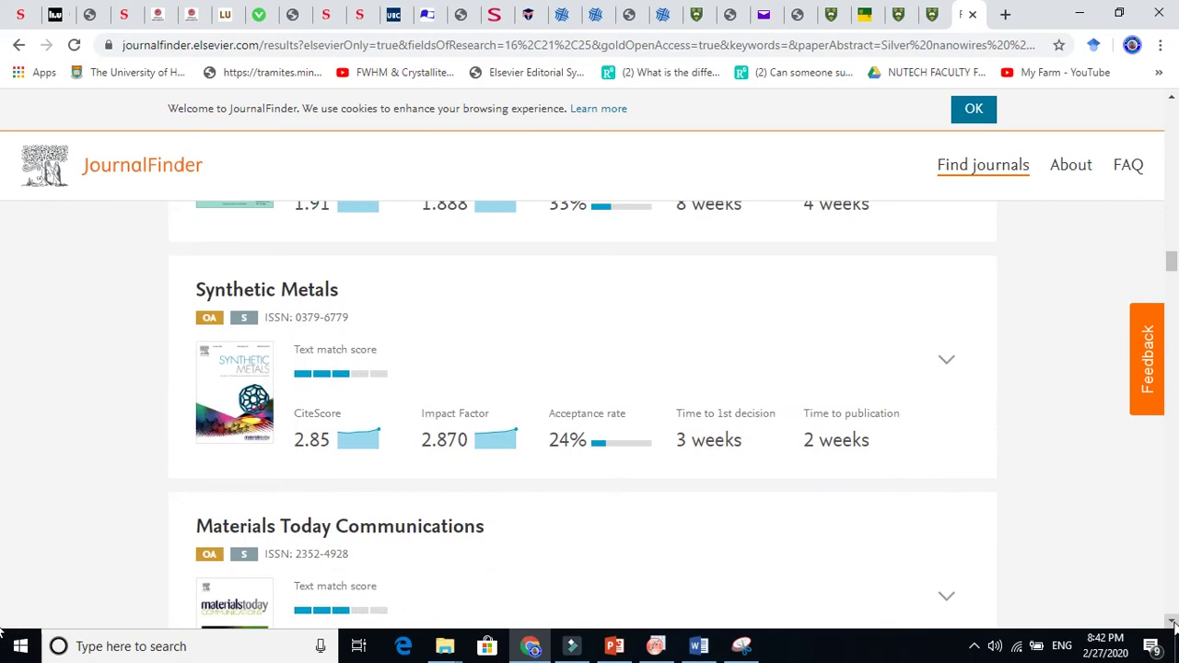
left_click(1173, 623)
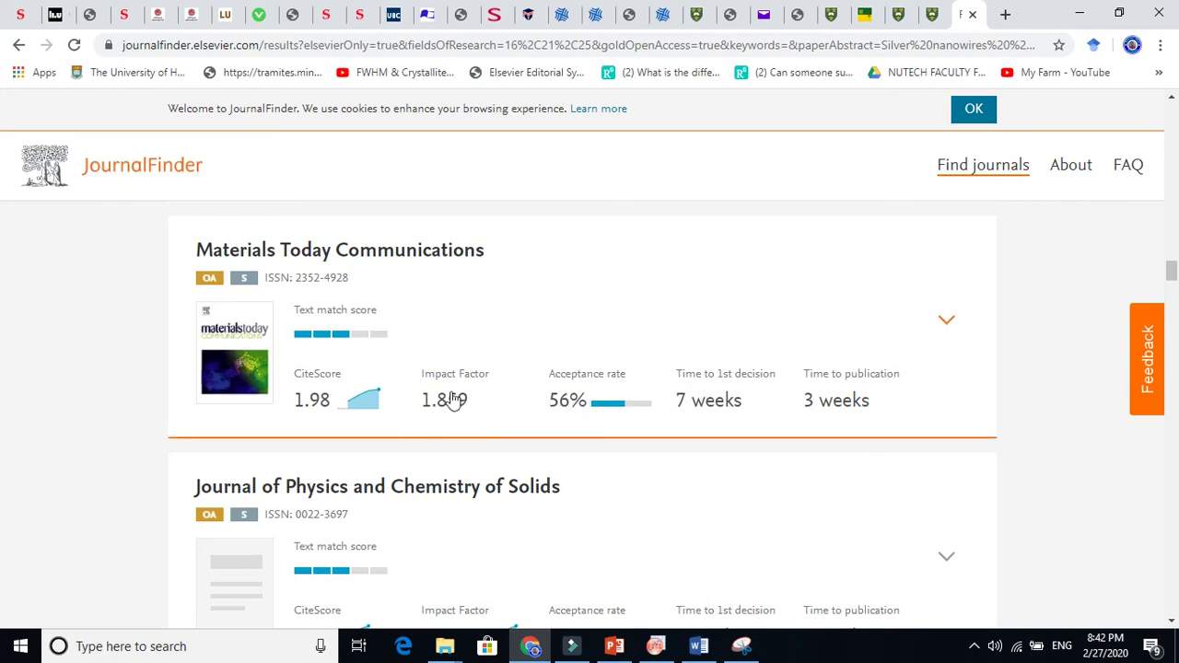
left_click(1172, 623)
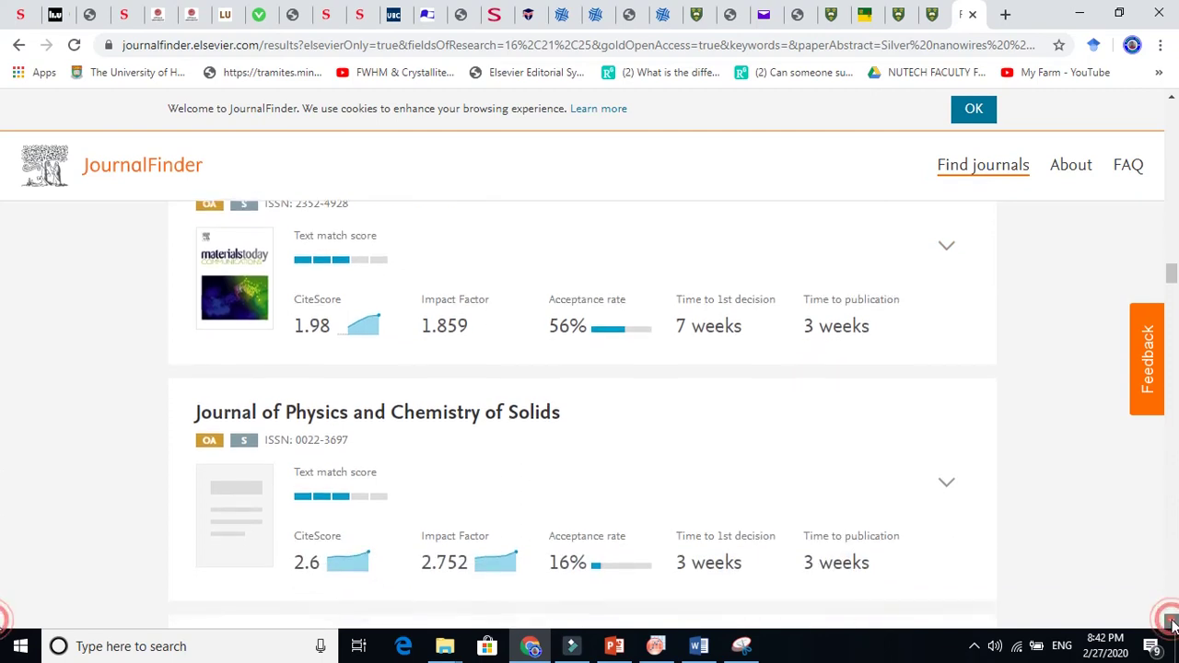
left_click(1172, 623)
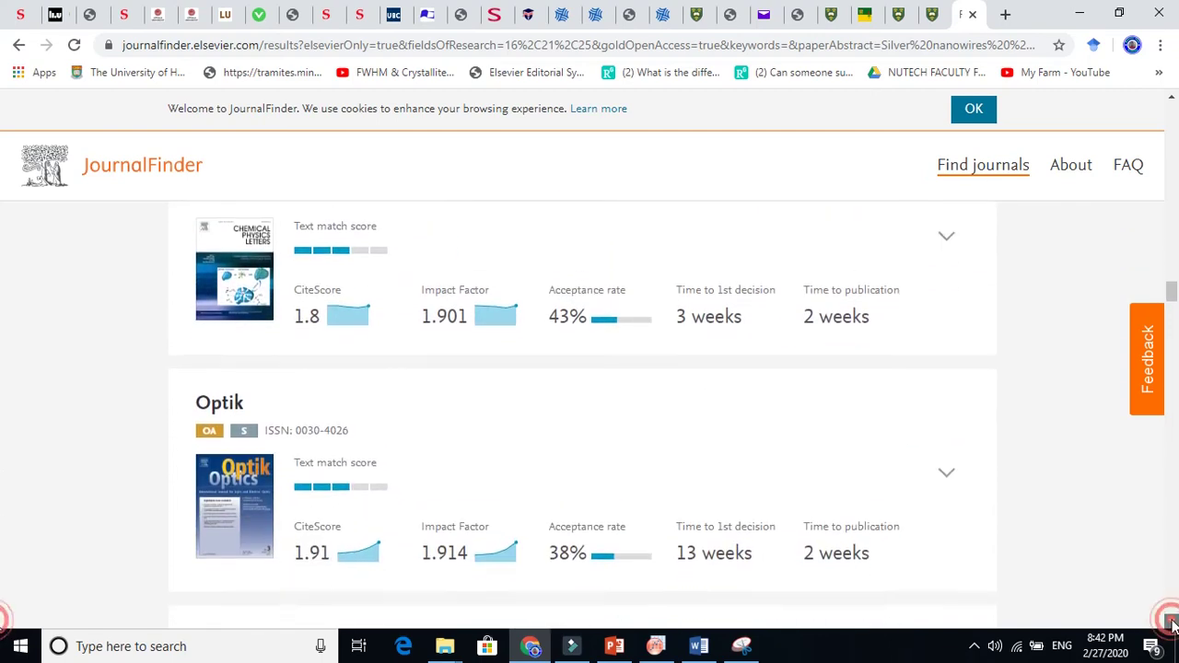
left_click(1172, 622)
left_click(1171, 625)
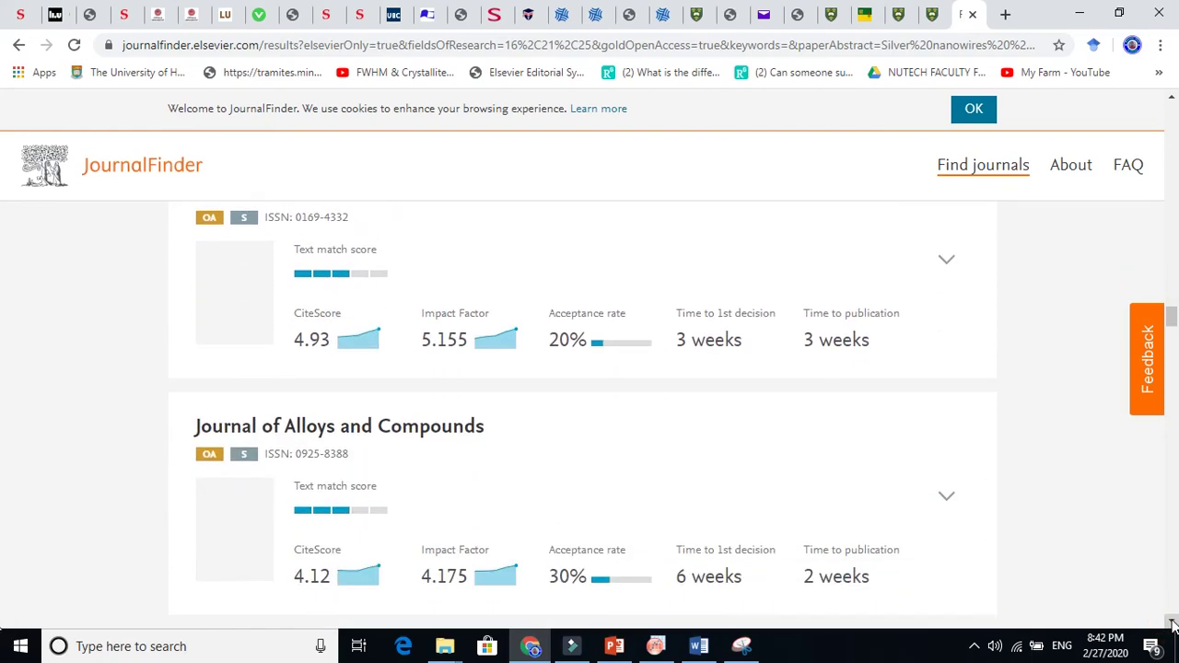
left_click(1172, 625)
left_click(1172, 624)
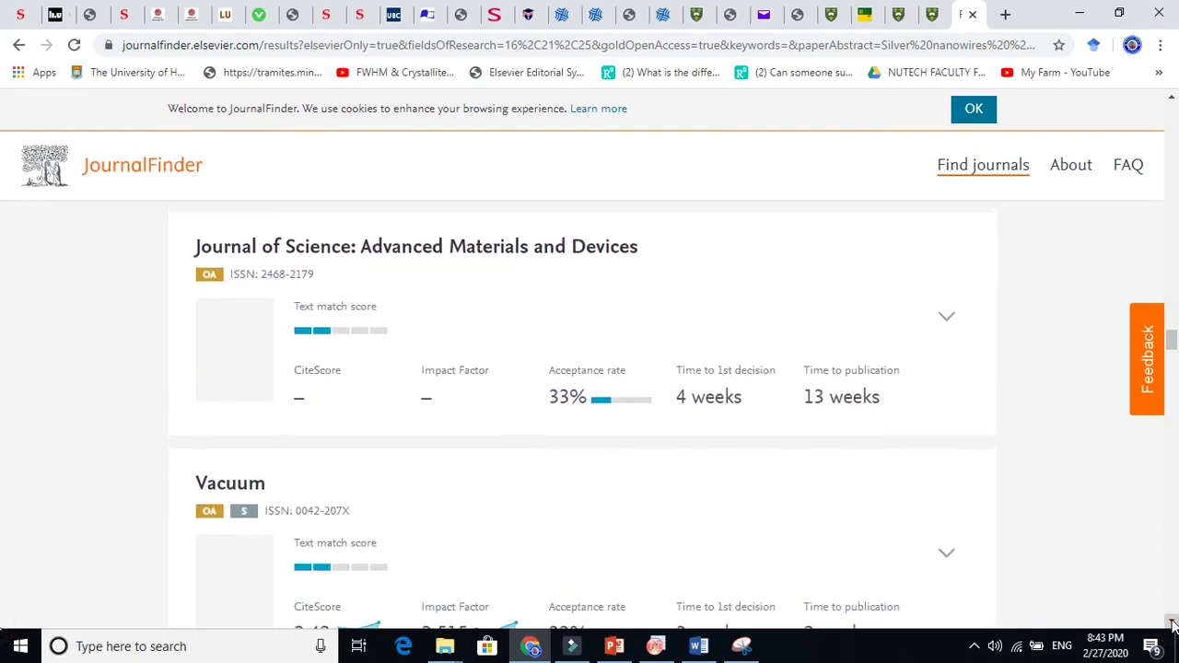
left_click(1172, 624)
left_click(1171, 625)
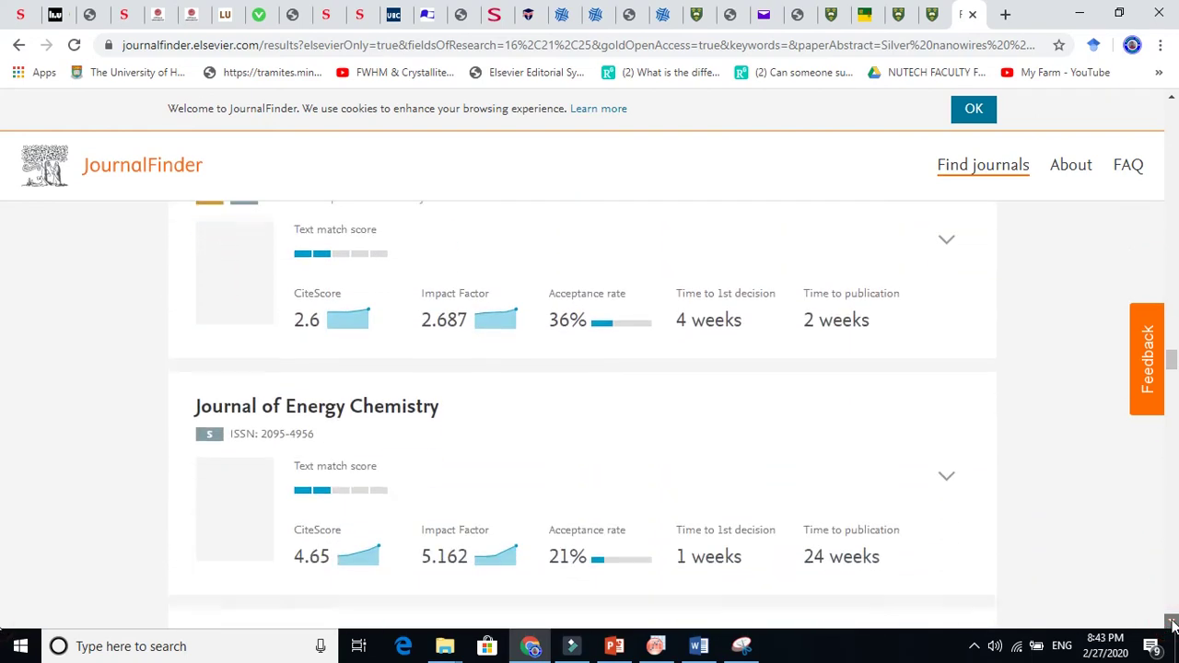
left_click(1172, 624)
left_click(1172, 625)
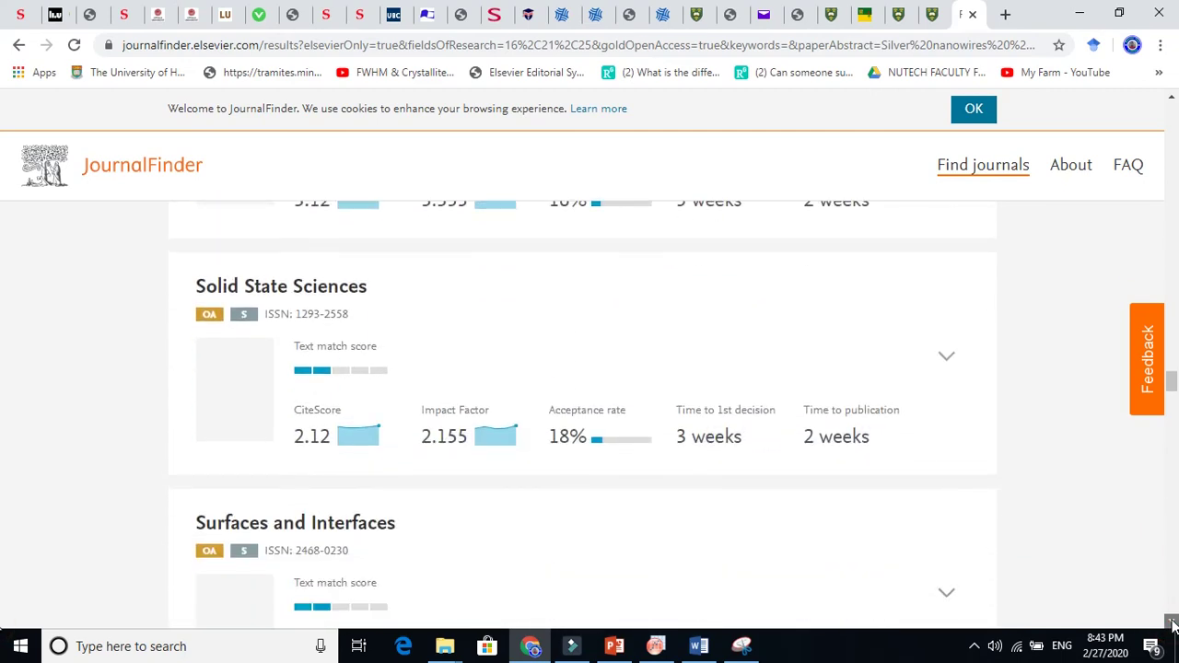
left_click(1171, 624)
left_click(1172, 625)
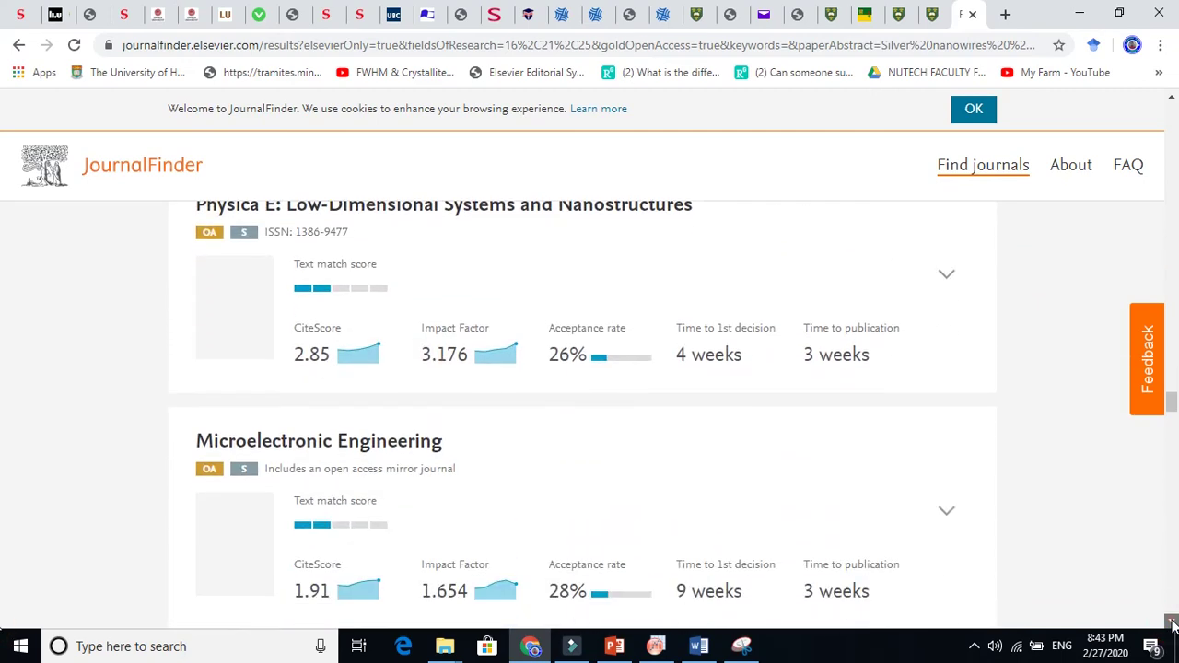
left_click(1171, 624)
left_click(1172, 624)
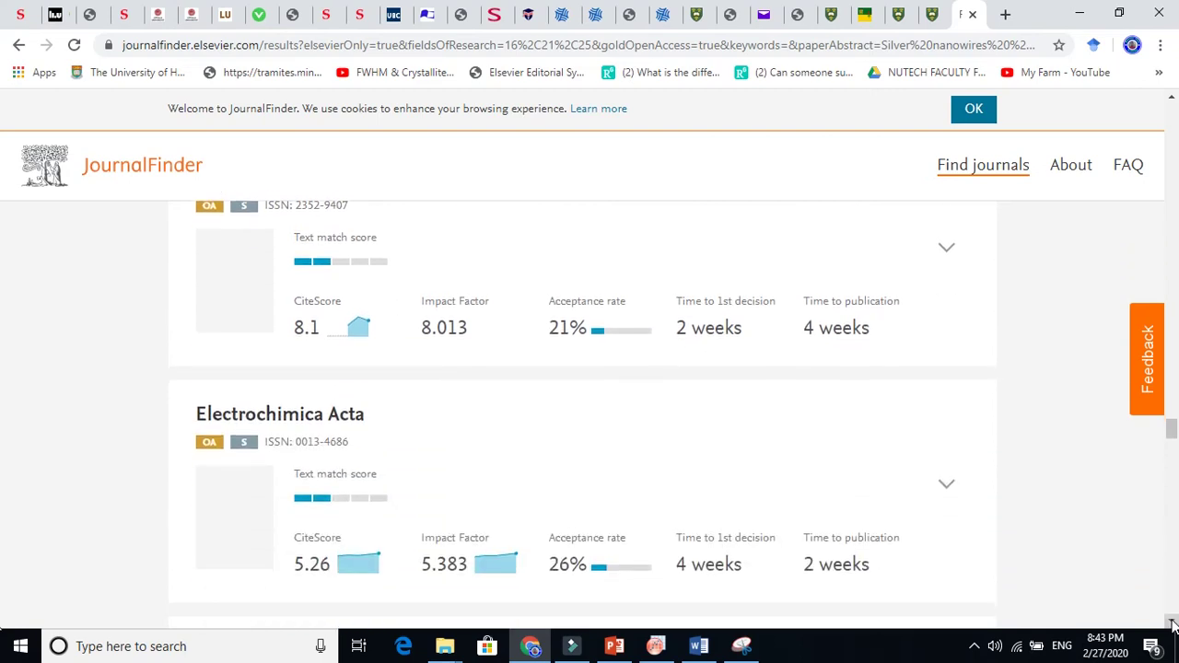
left_click(1171, 625)
left_click(1172, 624)
left_click(1171, 624)
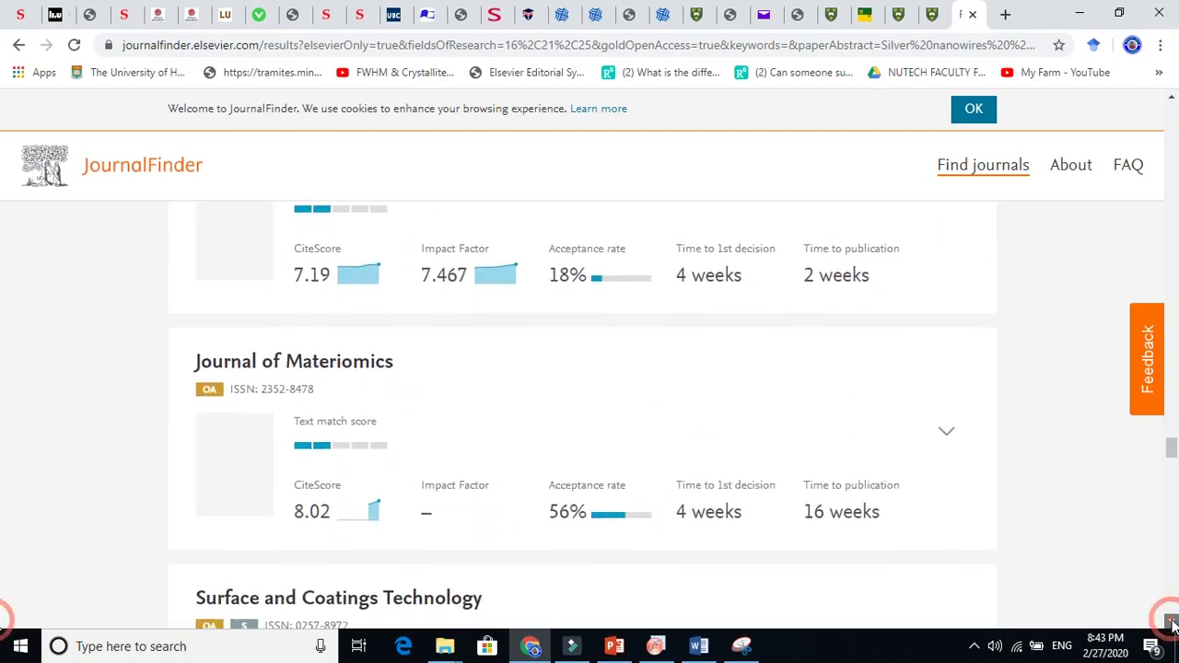
left_click(1172, 624)
left_click(1172, 625)
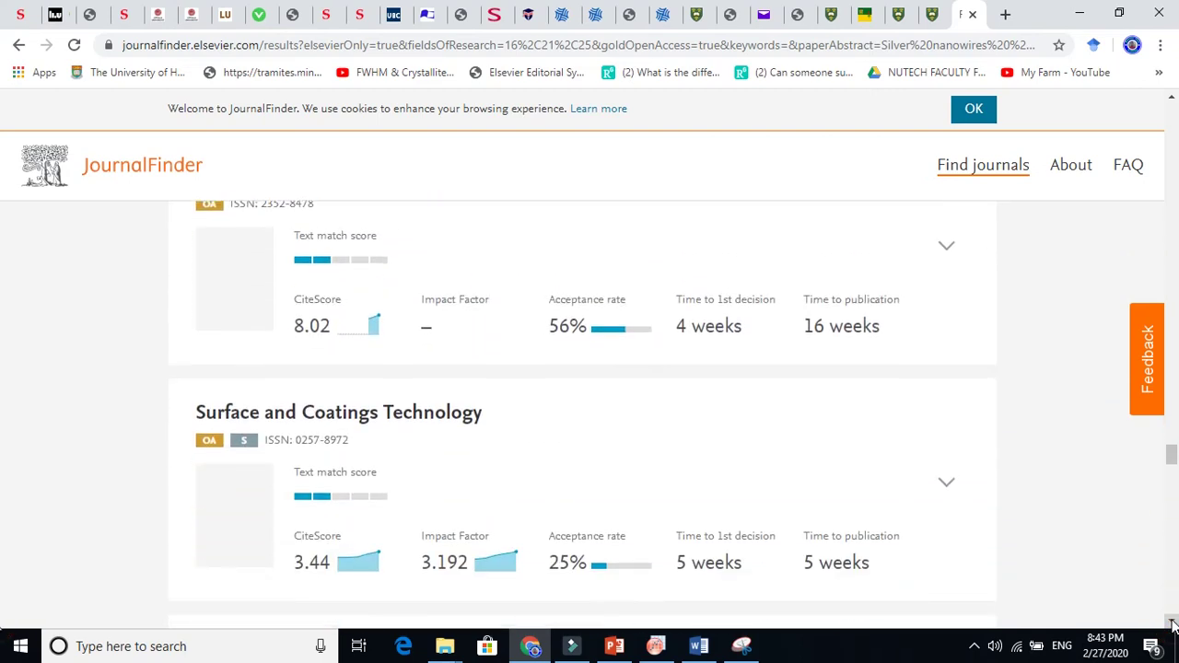
Step: Expand Polymer's result to reveal its $3,400 APC, 24-month embargo and readership countries
left_click(1171, 99)
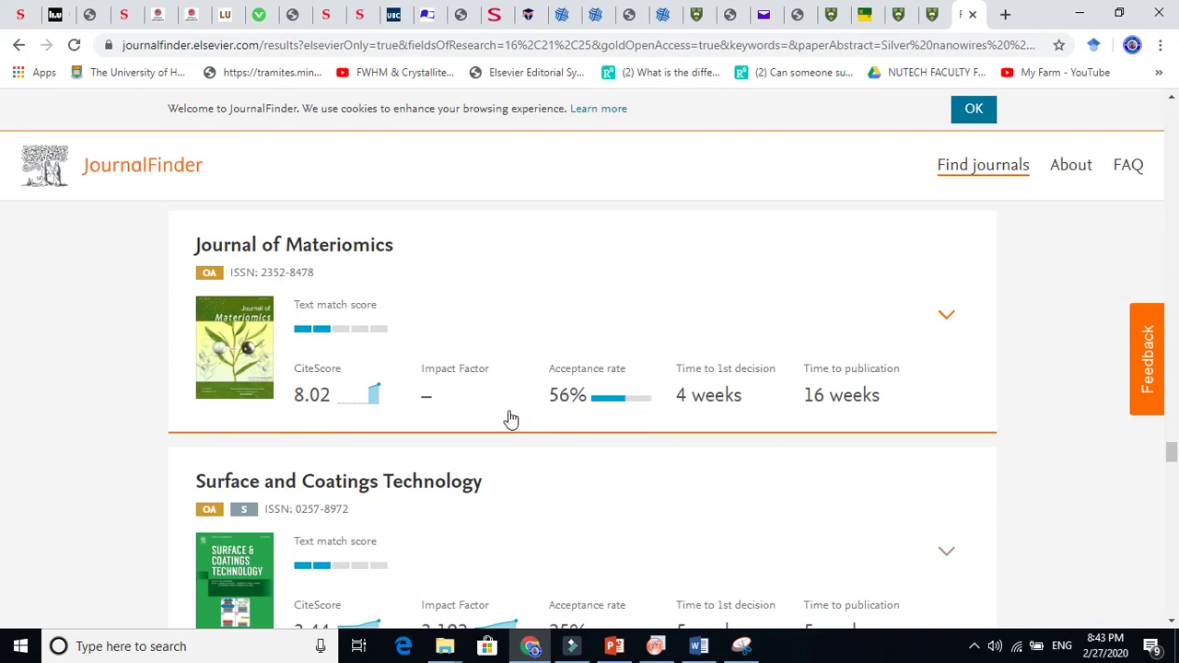
left_click(1172, 625)
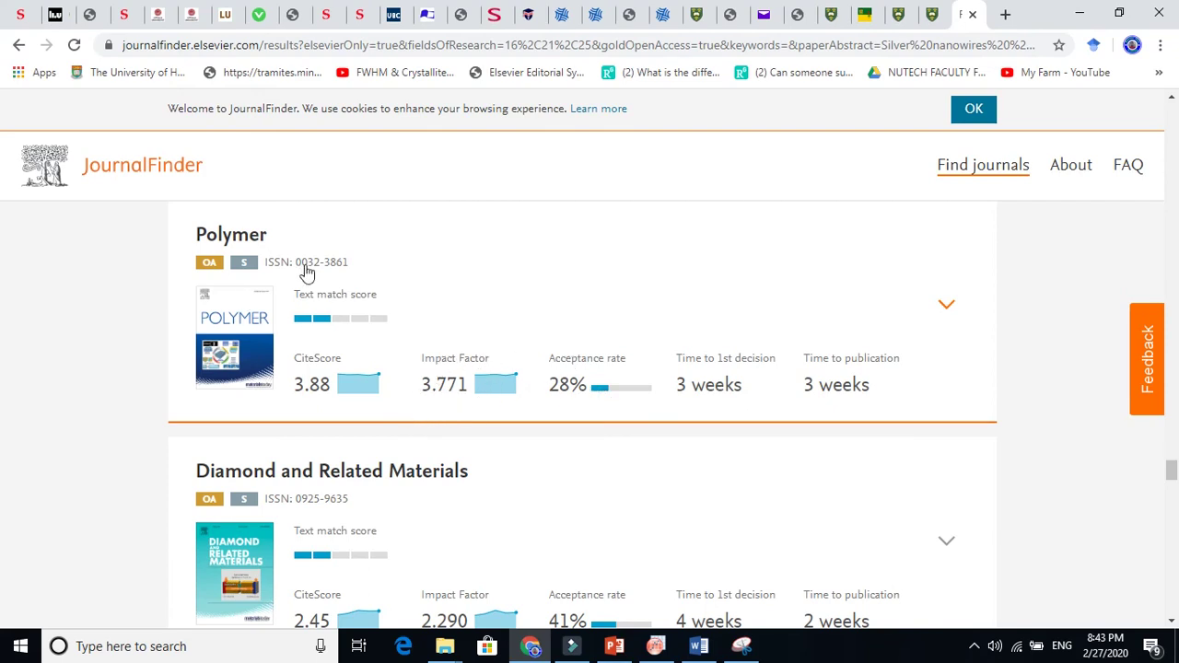
left_click(950, 304)
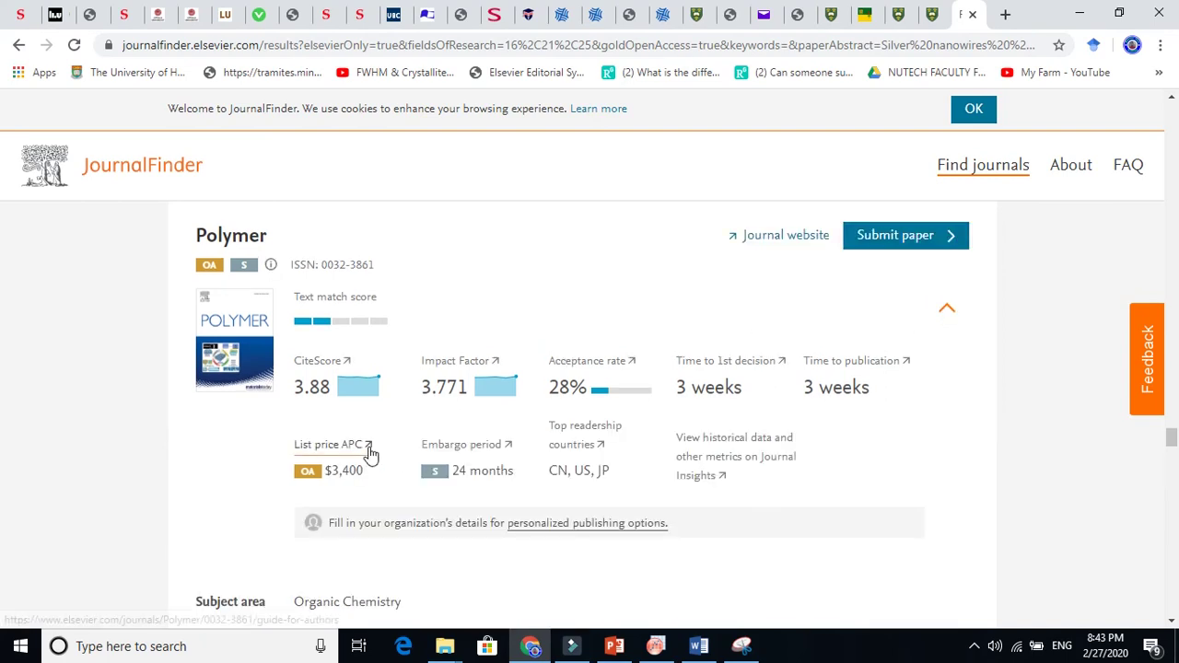
Step: Read through Polymer's subject areas, recent articles and scope down to its author benefits
left_click(1173, 622)
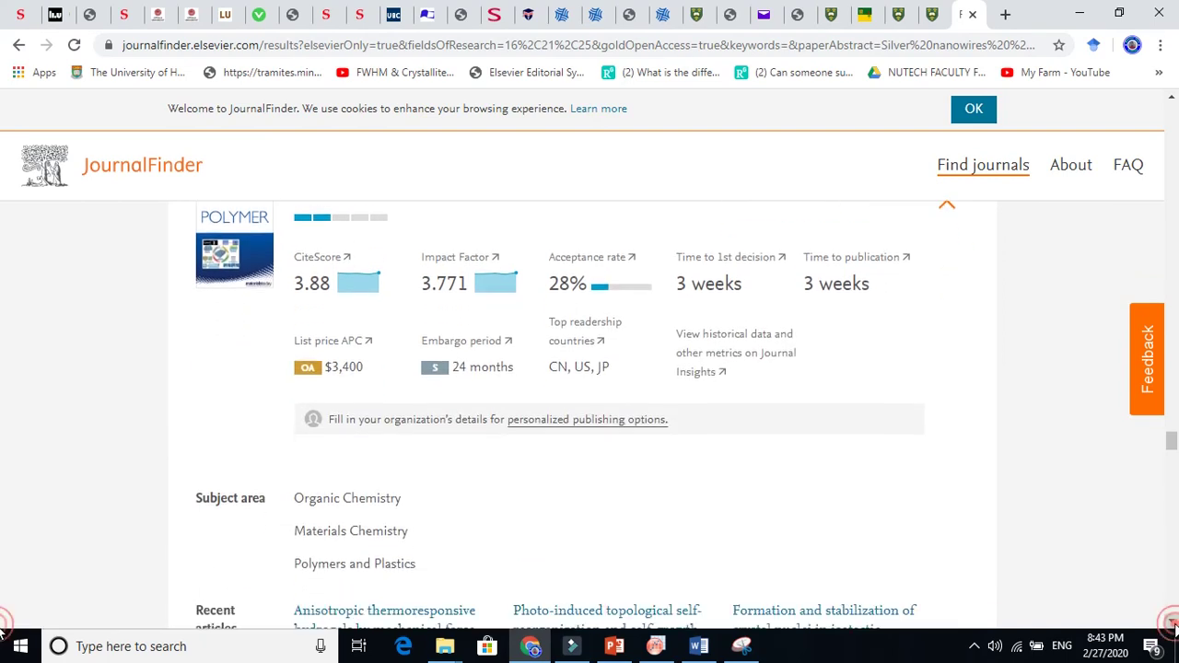
left_click(1173, 622)
left_click(1172, 622)
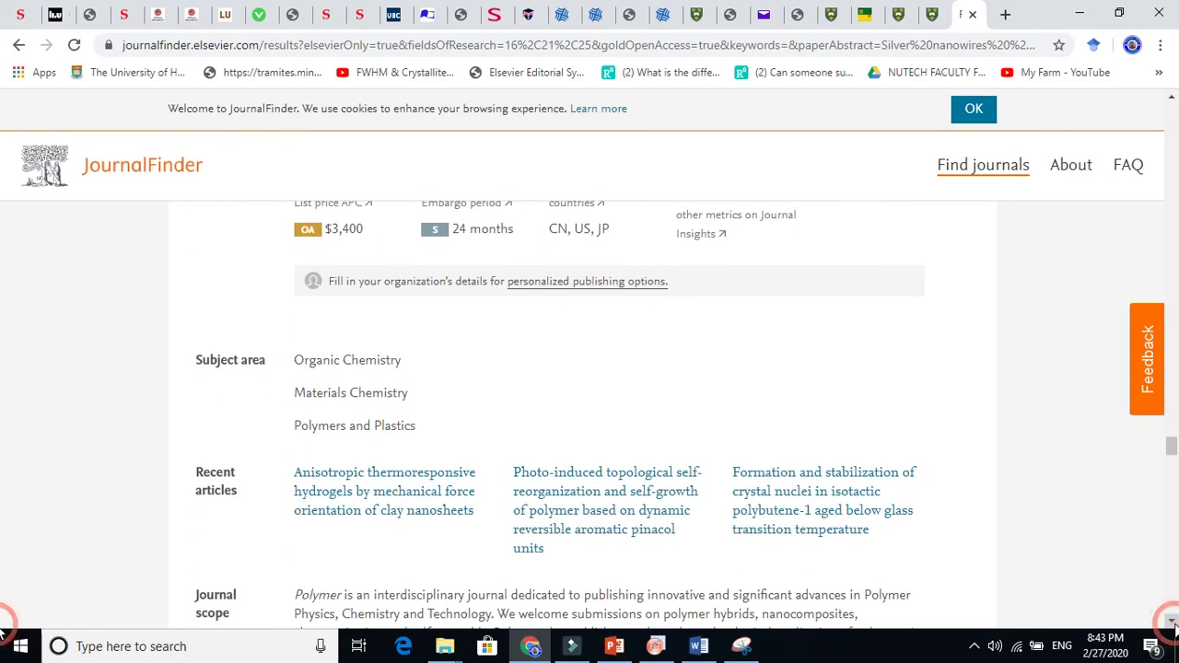
left_click(1173, 622)
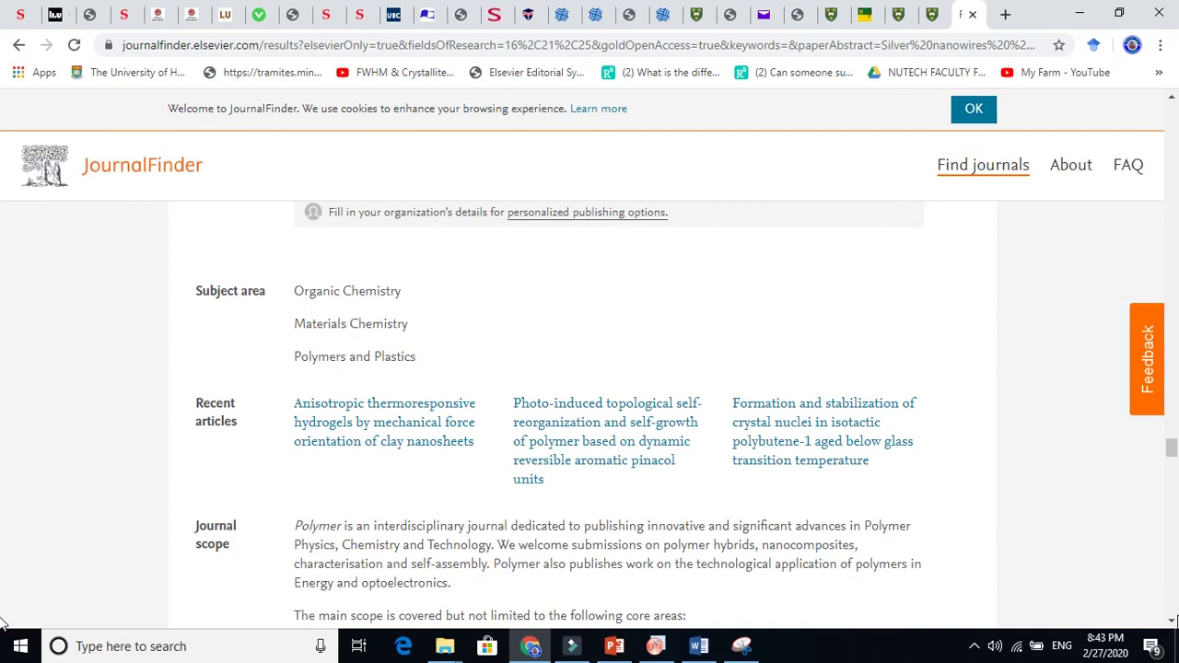
left_click(1172, 621)
left_click(1172, 621)
left_click(1173, 622)
left_click(1173, 622)
left_click(1173, 622)
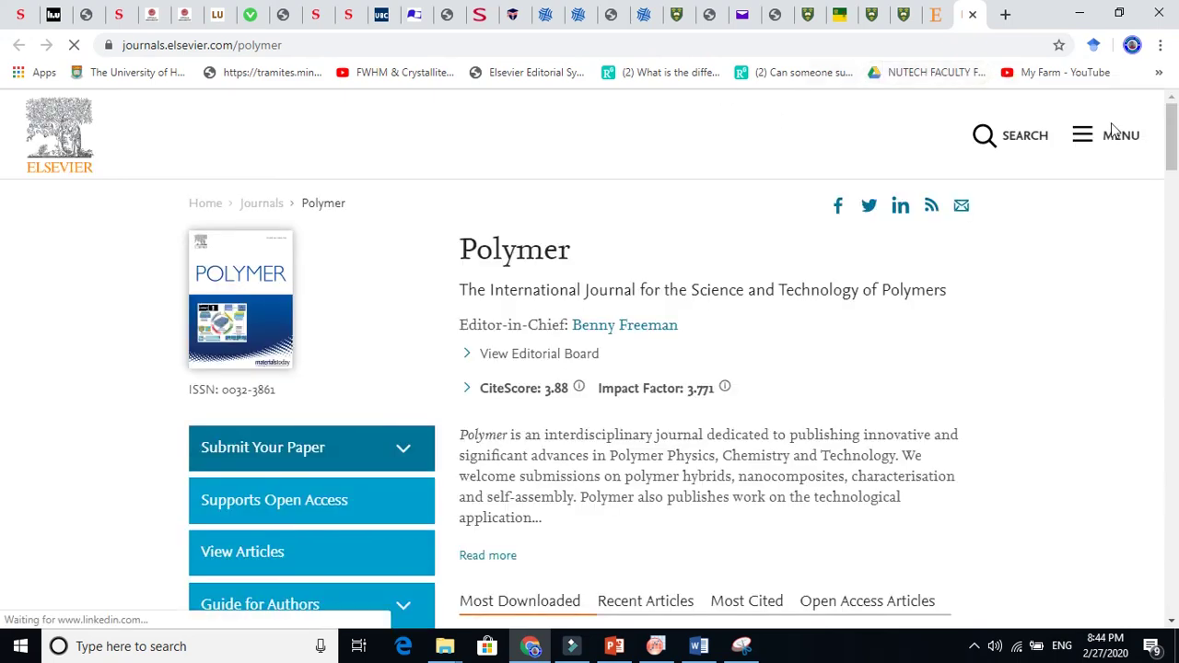
Step: Expand Polymer's Submit Your Paper login form and visit its Username and Password fields
scroll(1174, 151, "down", 2)
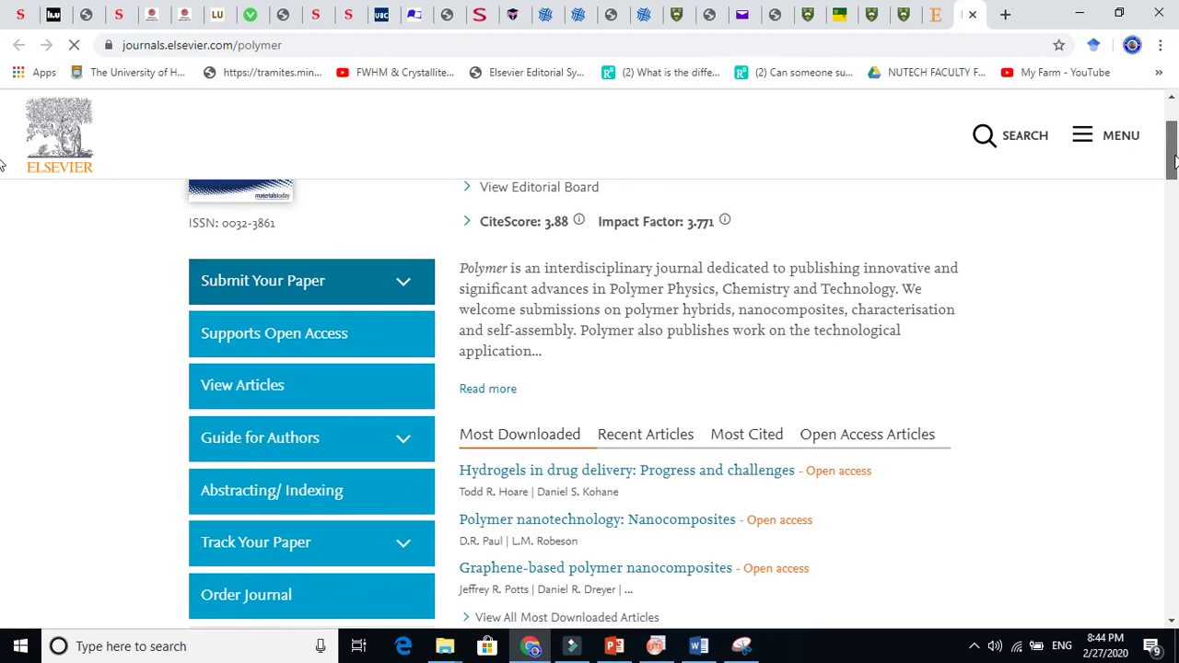
left_click(352, 287)
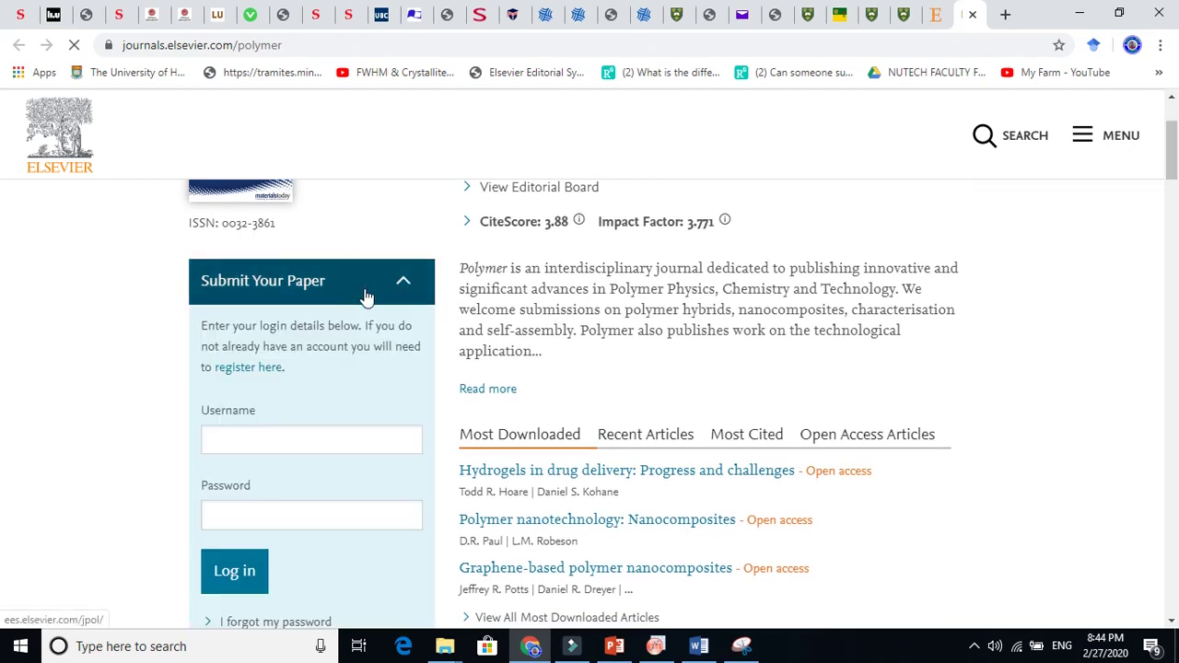
left_click(259, 438)
left_click(284, 513)
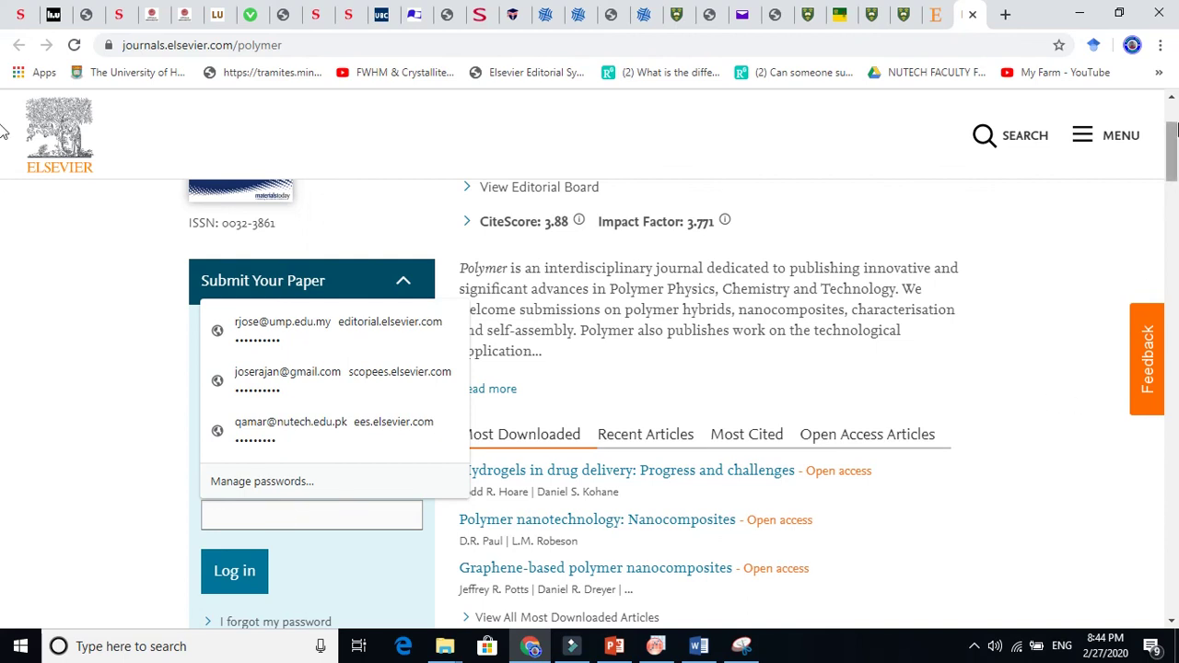
scroll(1149, 136, "up", 2)
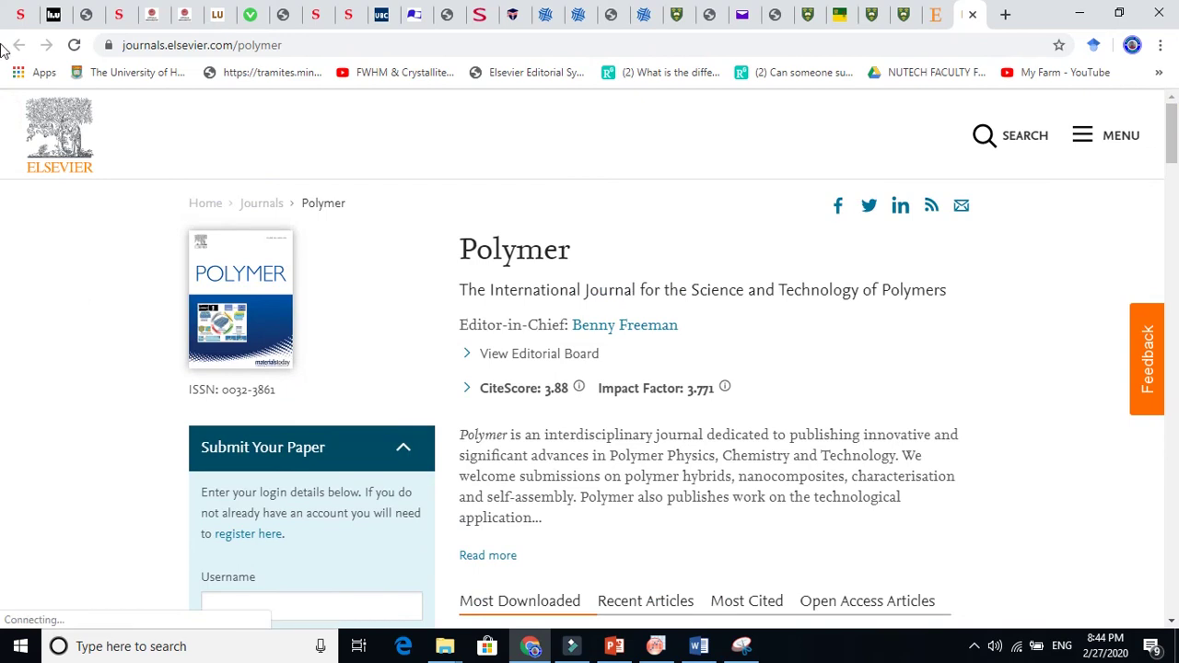
Step: Switch back to the JournalFinder results tab
left_click(935, 14)
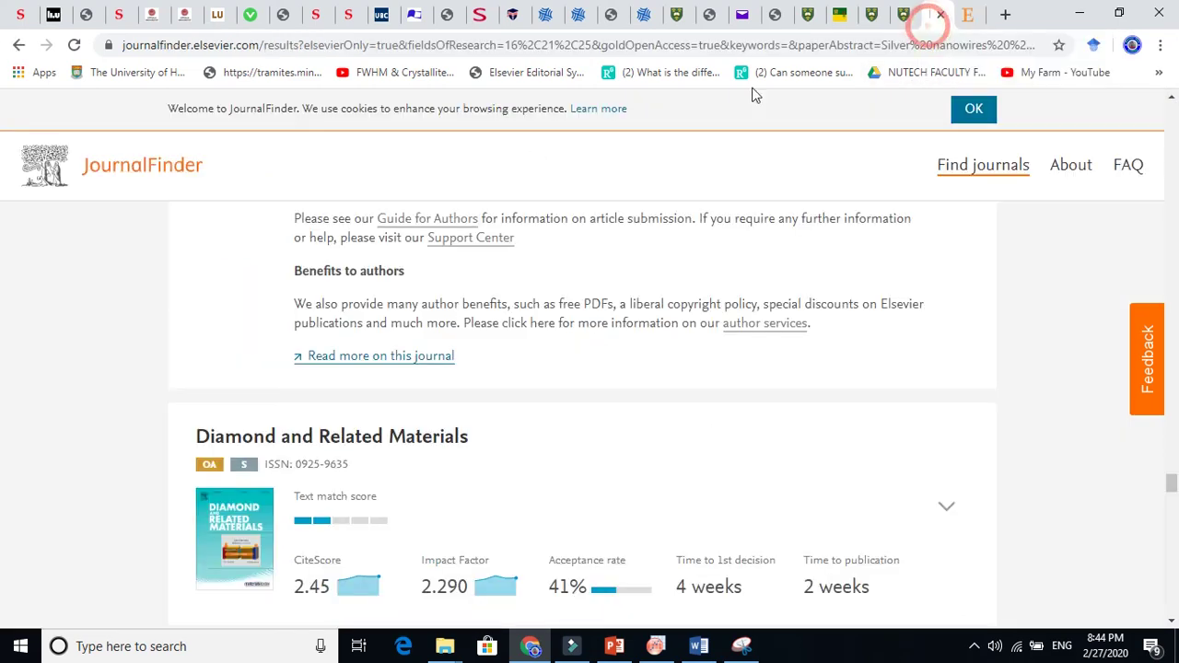